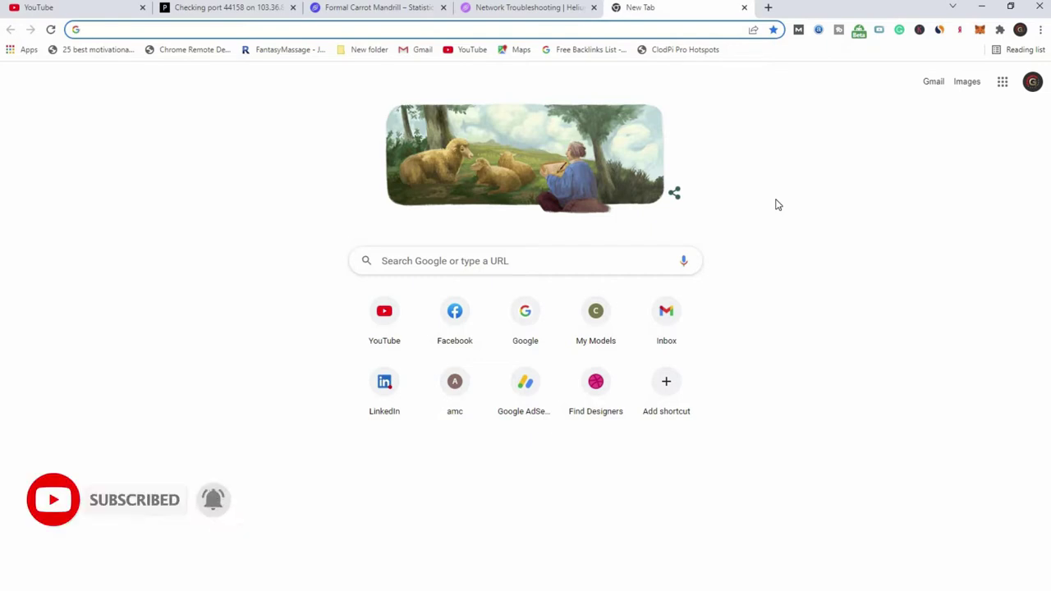
# View the Port Checker page, and open the router login page at 192.168.1.1 in the empty browser tab.
pyautogui.click(234, 5)
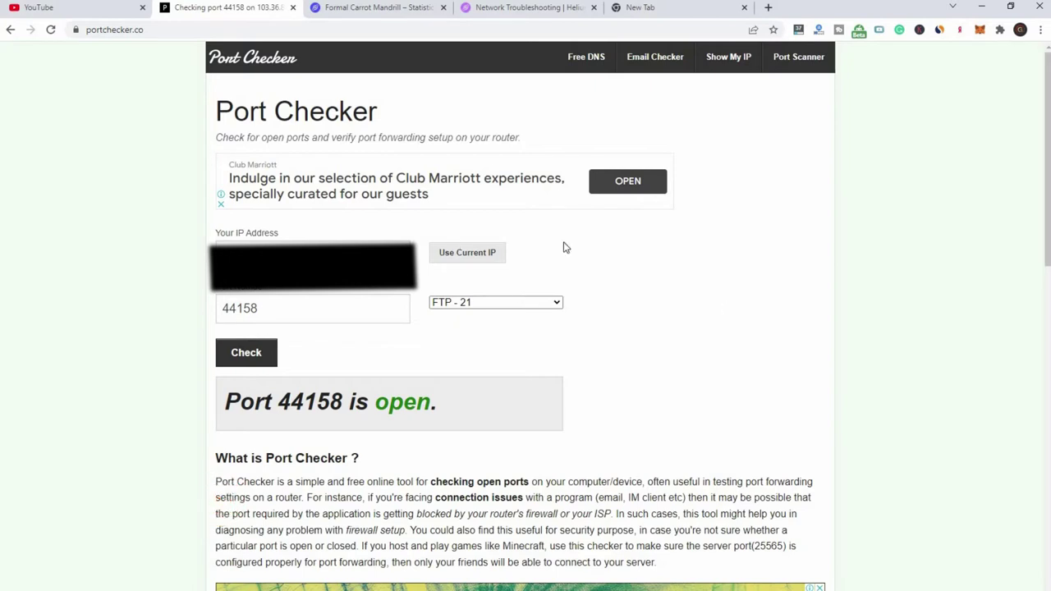
pyautogui.click(635, 8)
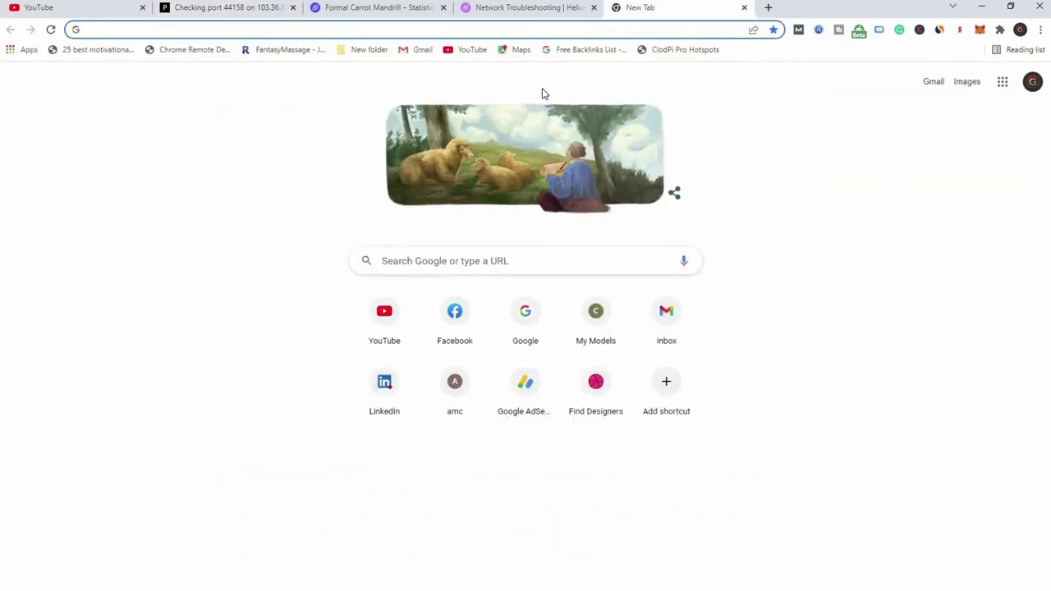
pyautogui.write('192.168.0.1')
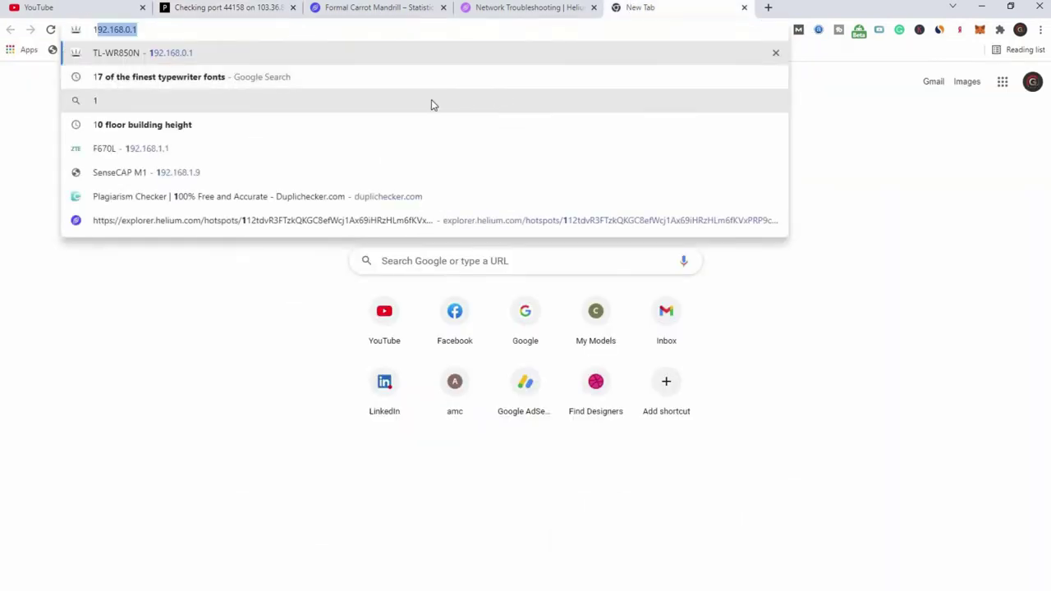
pyautogui.click(418, 156)
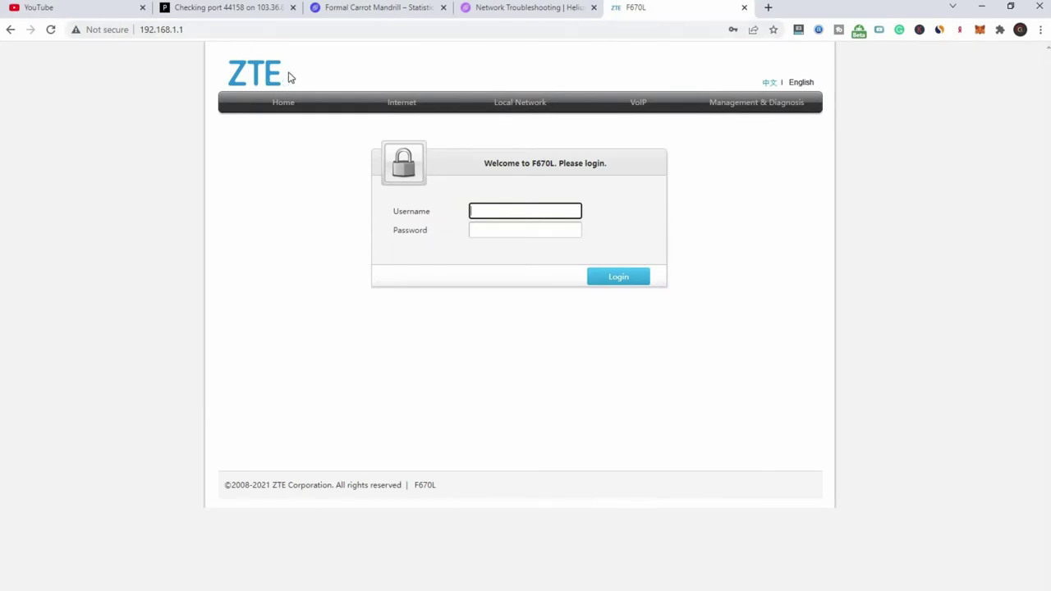
pyautogui.click(371, 69)
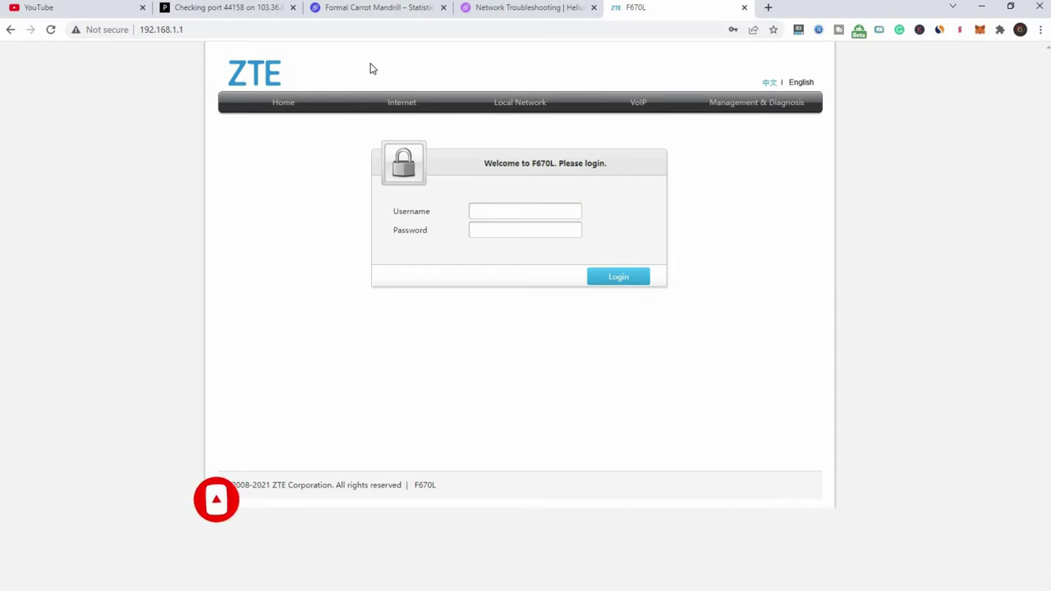
pyautogui.click(197, 30)
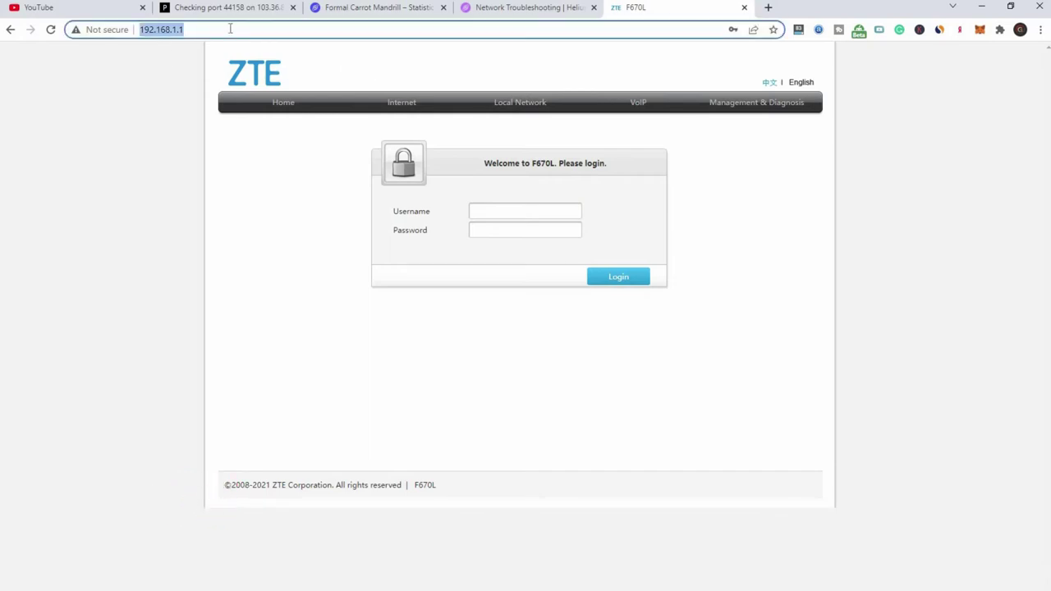
pyautogui.click(162, 106)
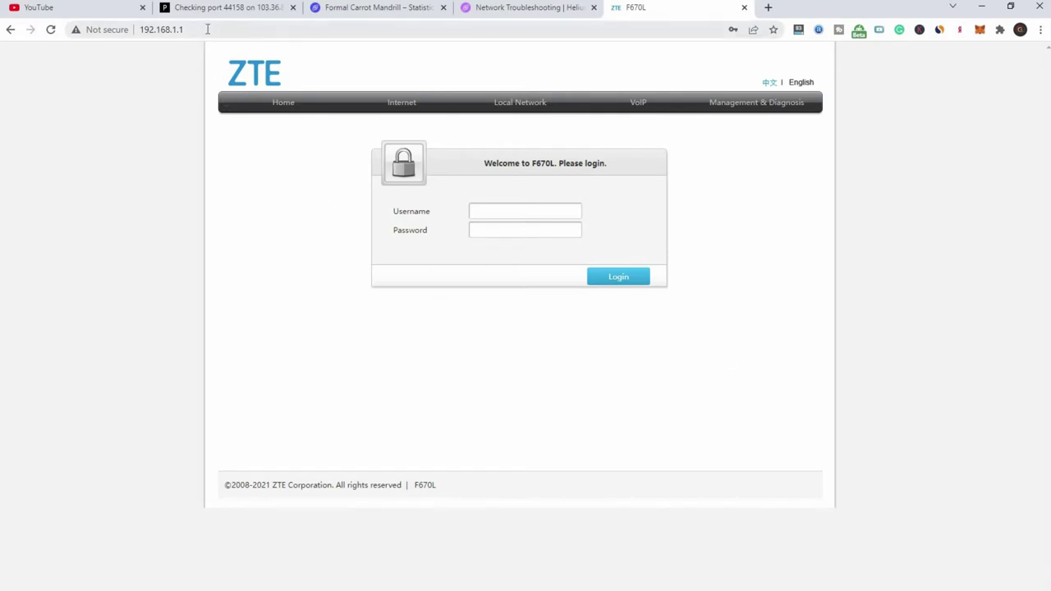
pyautogui.click(162, 29)
pyautogui.click(144, 119)
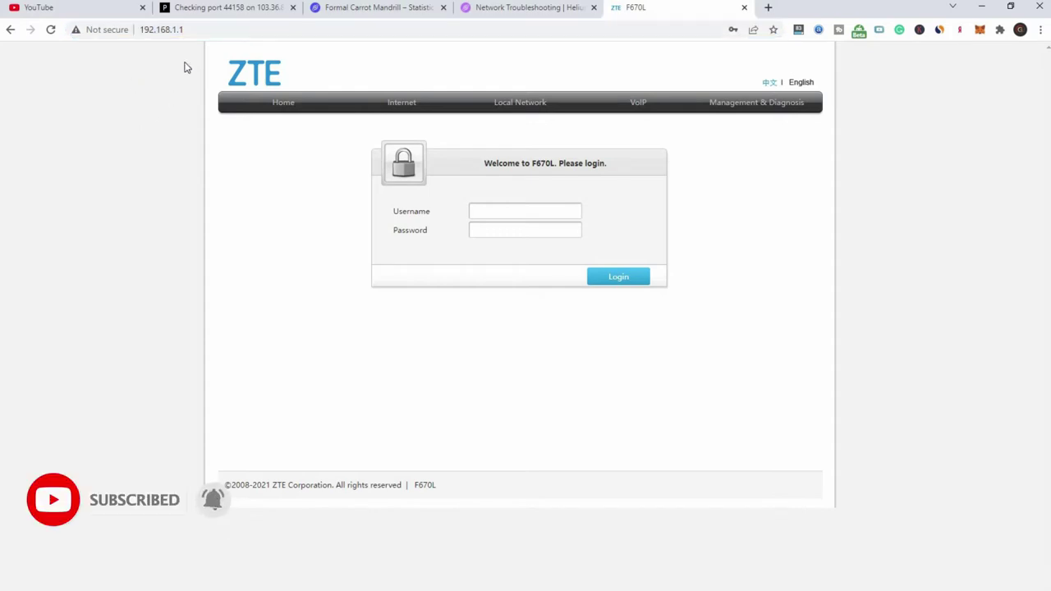
# Log in to the router with the saved admin username and password, and dismiss the browser's password warning.
pyautogui.click(486, 211)
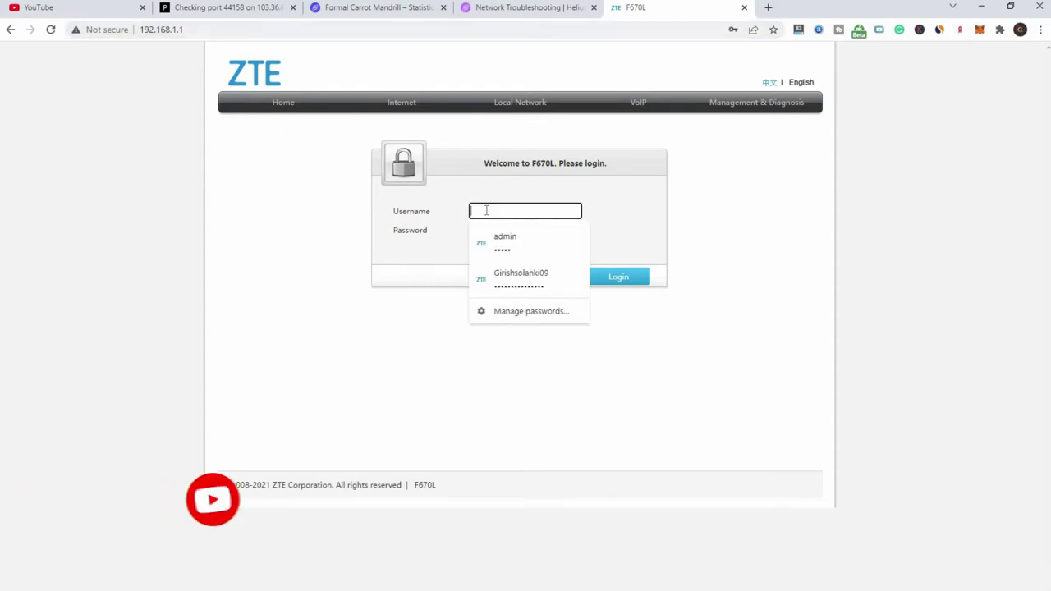
pyautogui.click(504, 239)
pyautogui.click(619, 278)
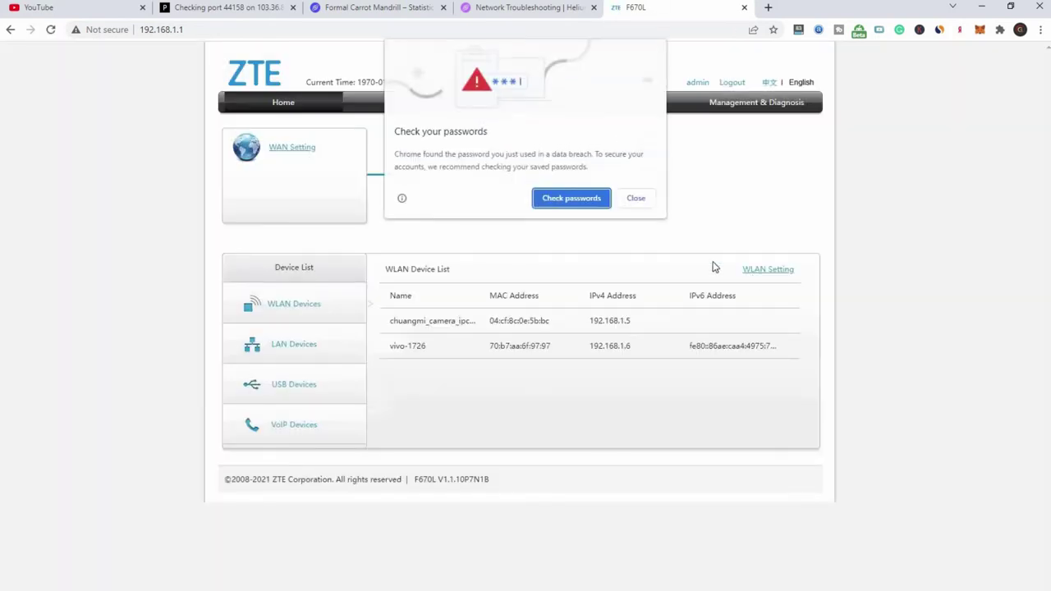
pyautogui.click(637, 201)
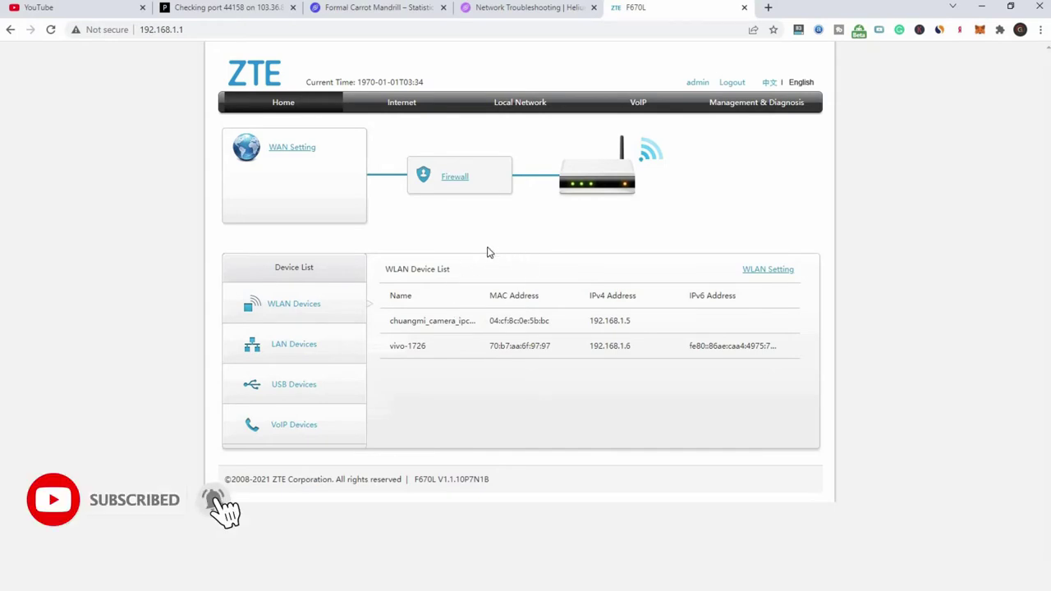
# Open the Local Network LAN settings and examine host a355651's IP address and remaining lease in the allocated DHCP addresses.
pyautogui.click(515, 105)
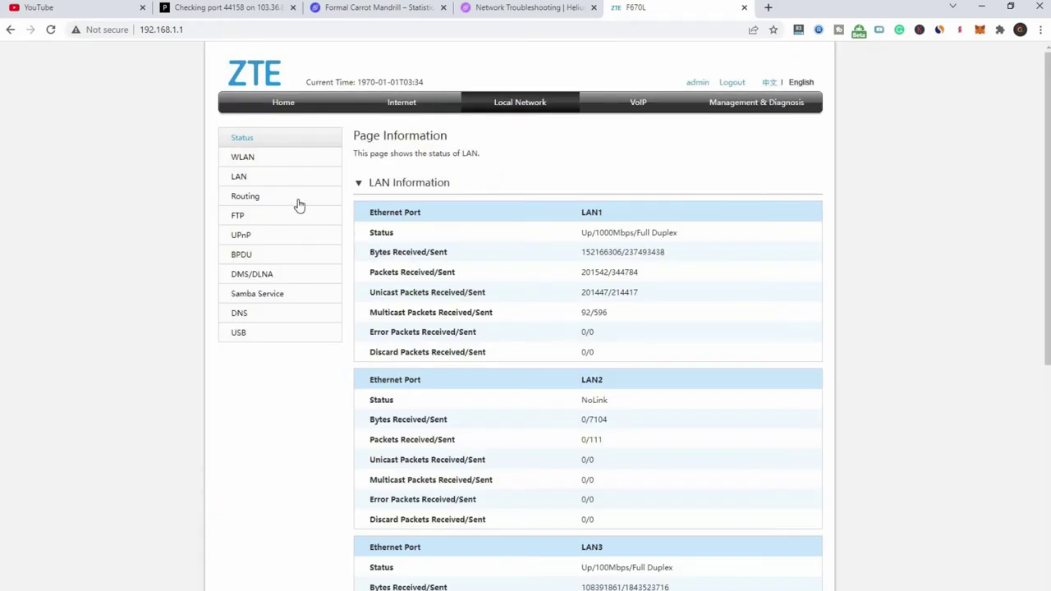
pyautogui.click(239, 176)
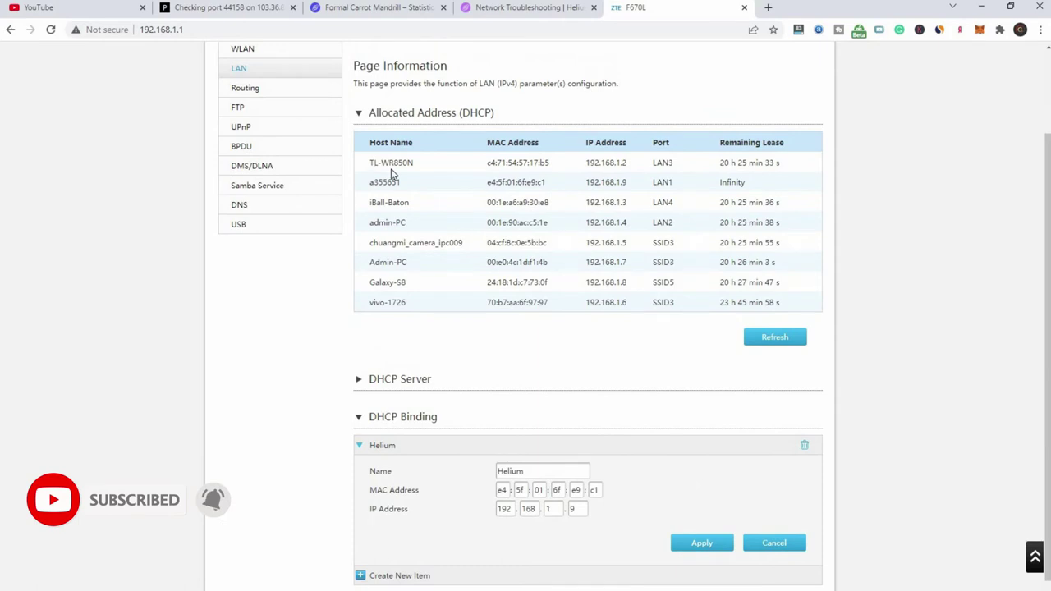
pyautogui.moveTo(371, 160); pyautogui.dragTo(772, 184)
pyautogui.moveTo(579, 238); pyautogui.dragTo(401, 173)
pyautogui.click(467, 248)
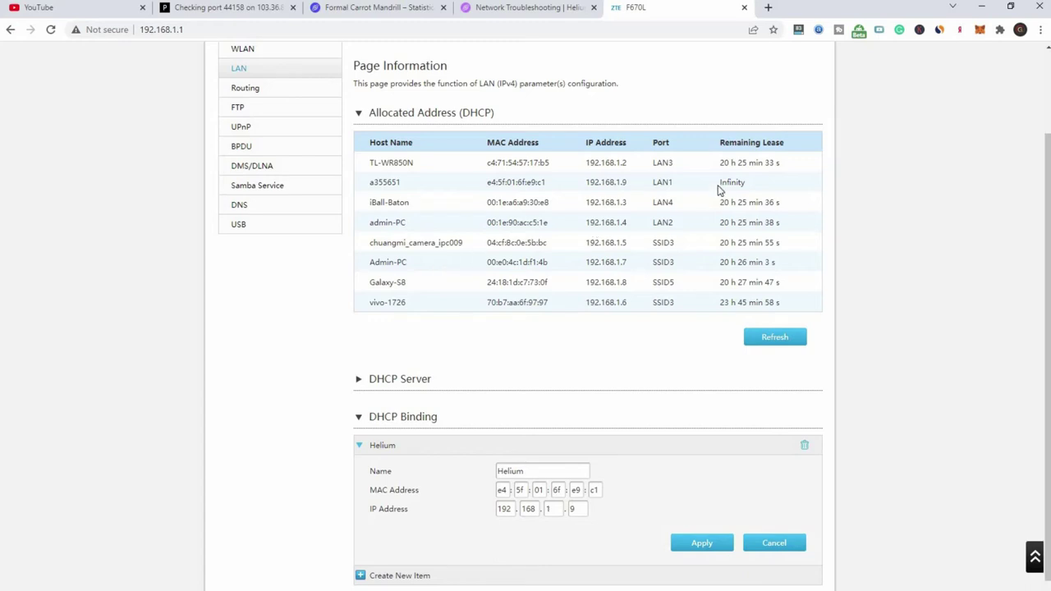
pyautogui.doubleClick(749, 188)
pyautogui.moveTo(561, 188); pyautogui.dragTo(376, 192)
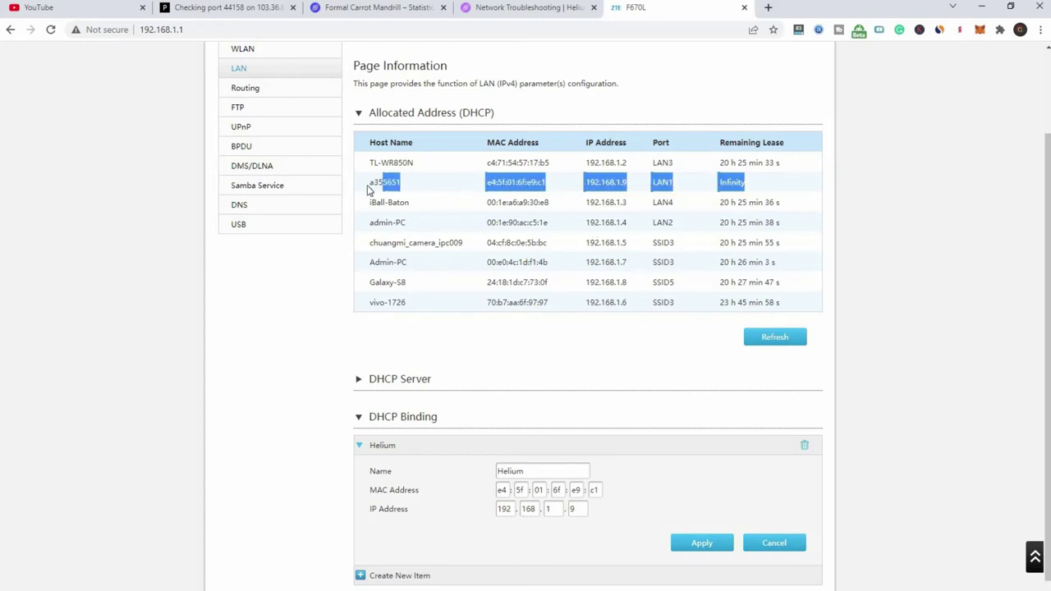
pyautogui.click(592, 184)
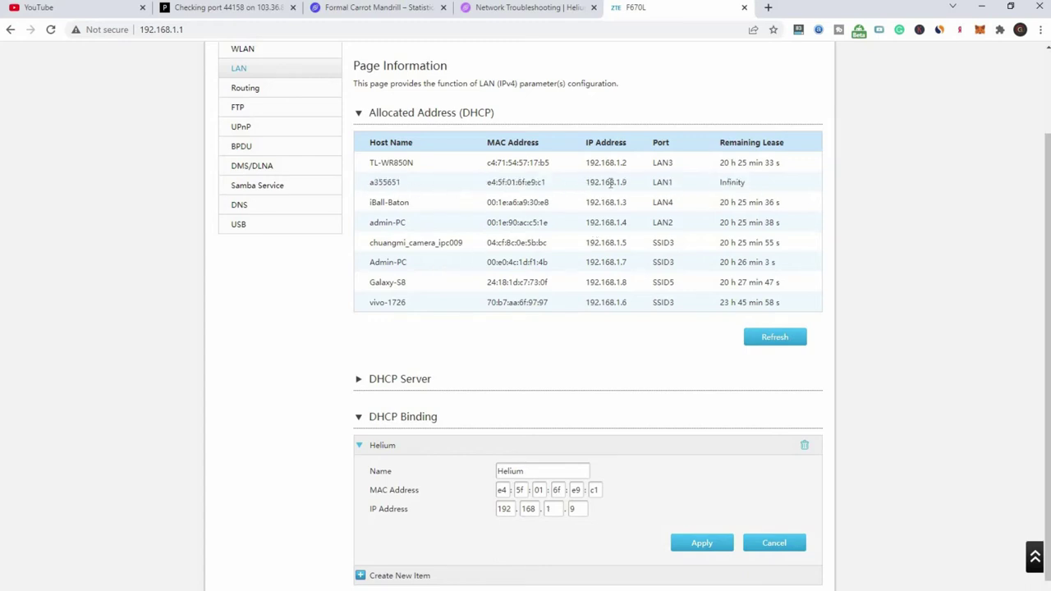
pyautogui.doubleClick(604, 182)
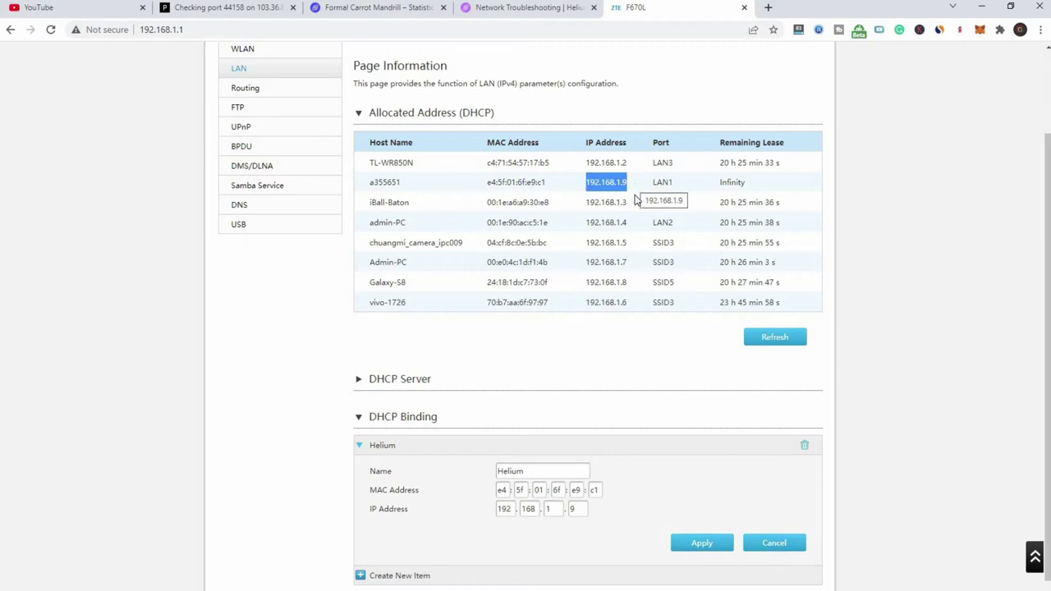
pyautogui.scroll(-1, 617, 282)
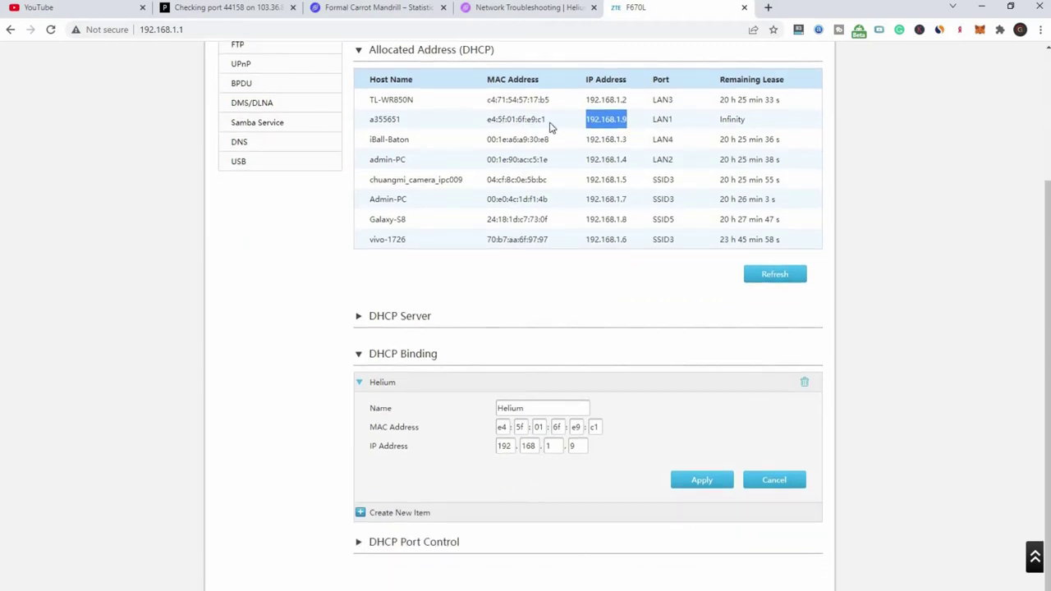
# Compare host a355651's MAC and IP addresses with the name and addresses in the Helium DHCP binding entry.
pyautogui.moveTo(552, 123); pyautogui.dragTo(483, 124)
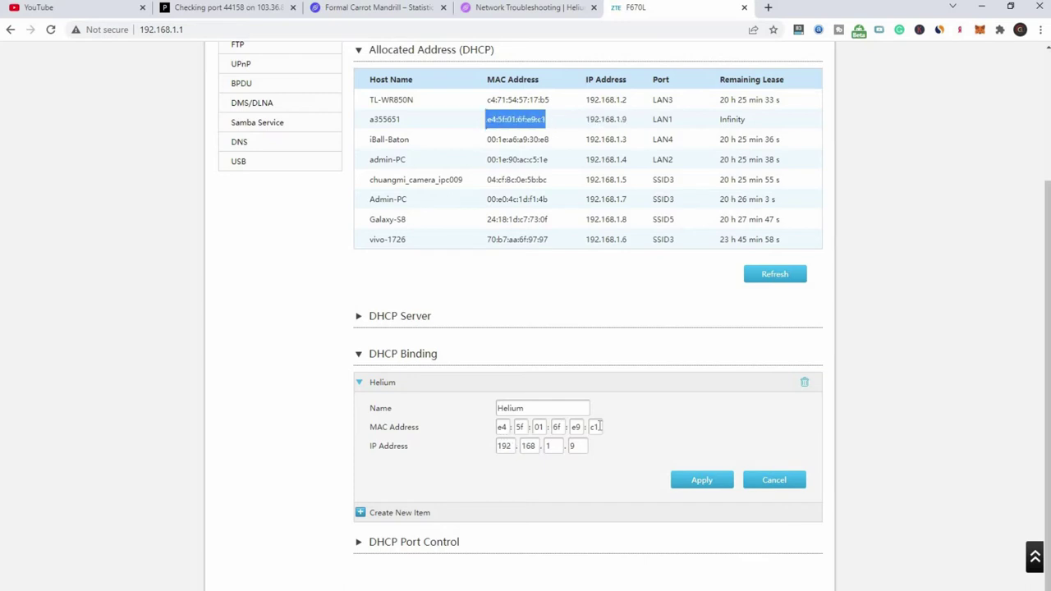
pyautogui.click(536, 407)
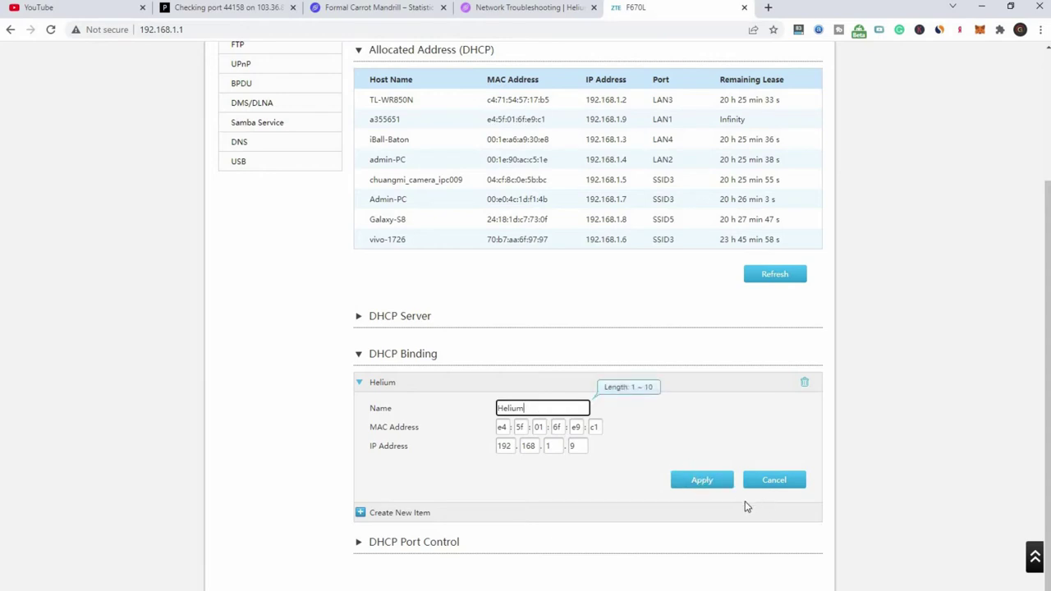
pyautogui.scroll(1, 652, 320)
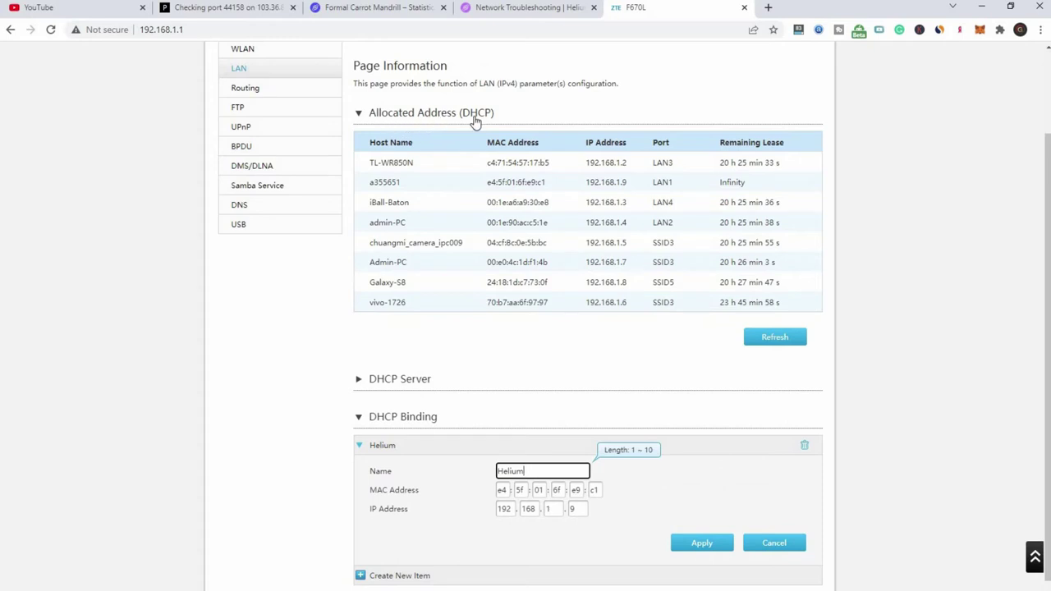
pyautogui.moveTo(369, 182); pyautogui.dragTo(733, 212)
pyautogui.scroll(-1, 587, 419)
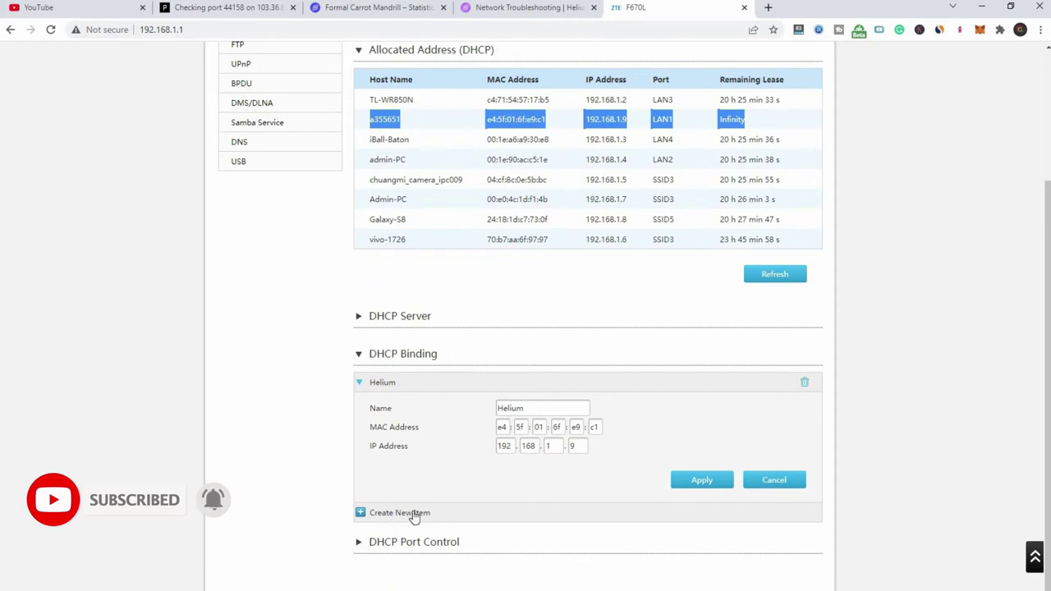
pyautogui.moveTo(535, 402); pyautogui.dragTo(458, 428)
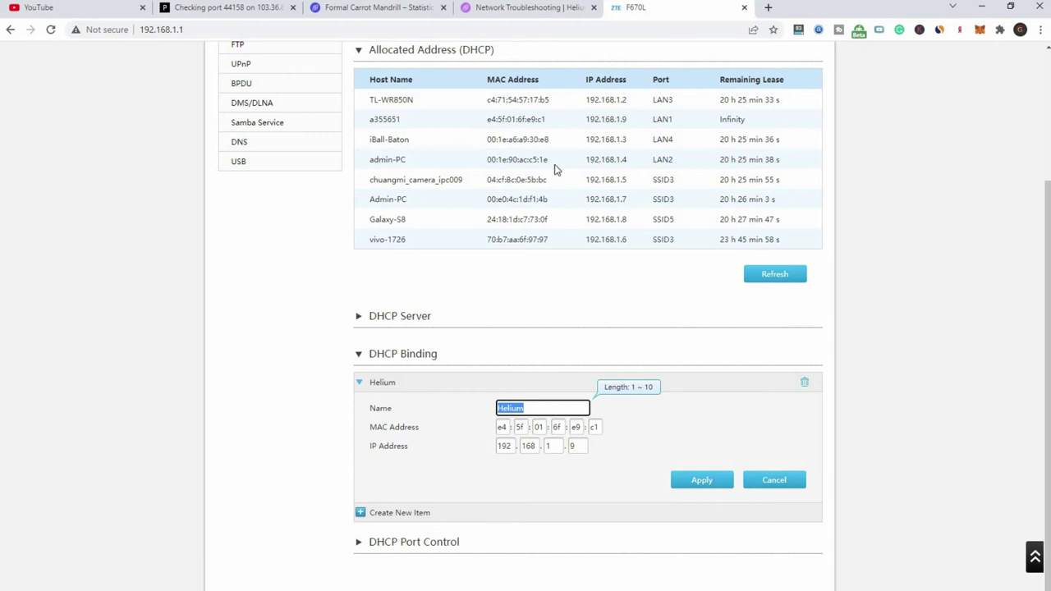
pyautogui.click(520, 119)
pyautogui.doubleClick(522, 119)
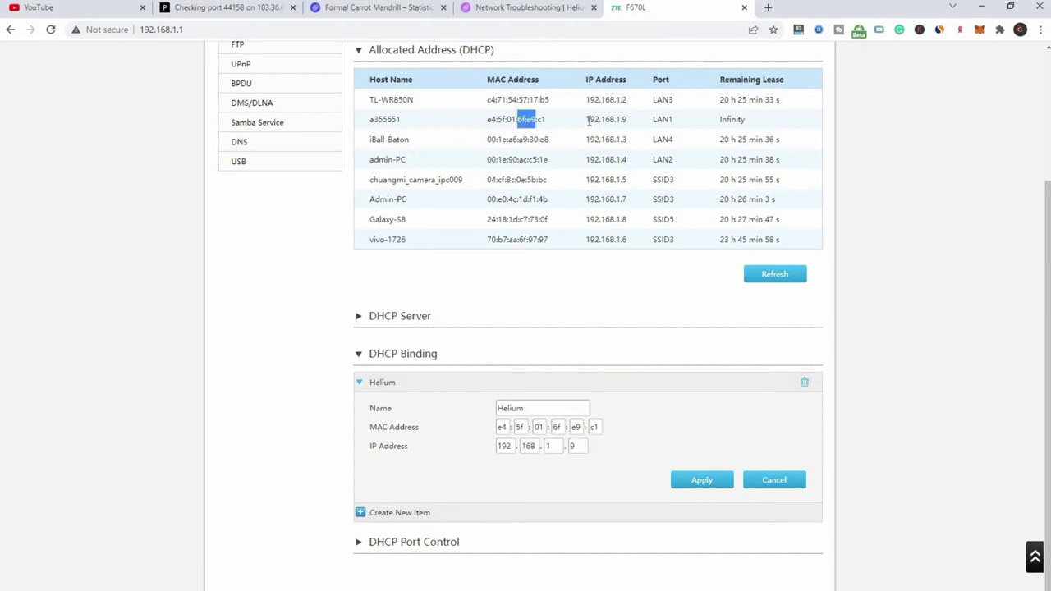
pyautogui.moveTo(587, 119); pyautogui.dragTo(645, 124)
pyautogui.click(606, 250)
pyautogui.scroll(2, 605, 250)
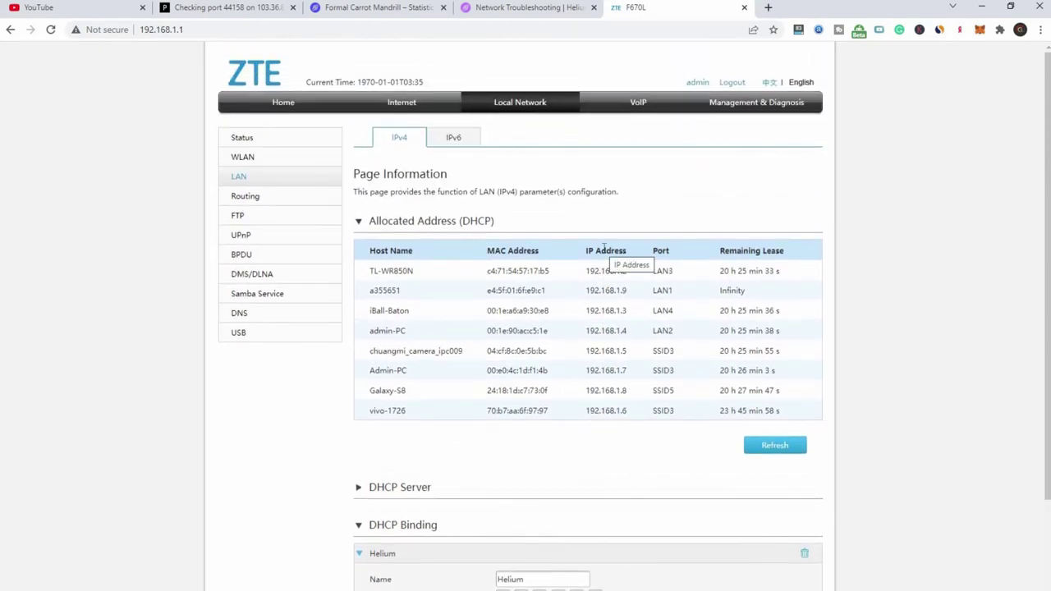
# Open the DMZ settings under Internet security, choose Gtpl as the WAN connection, and check the LAN host address.
pyautogui.click(284, 103)
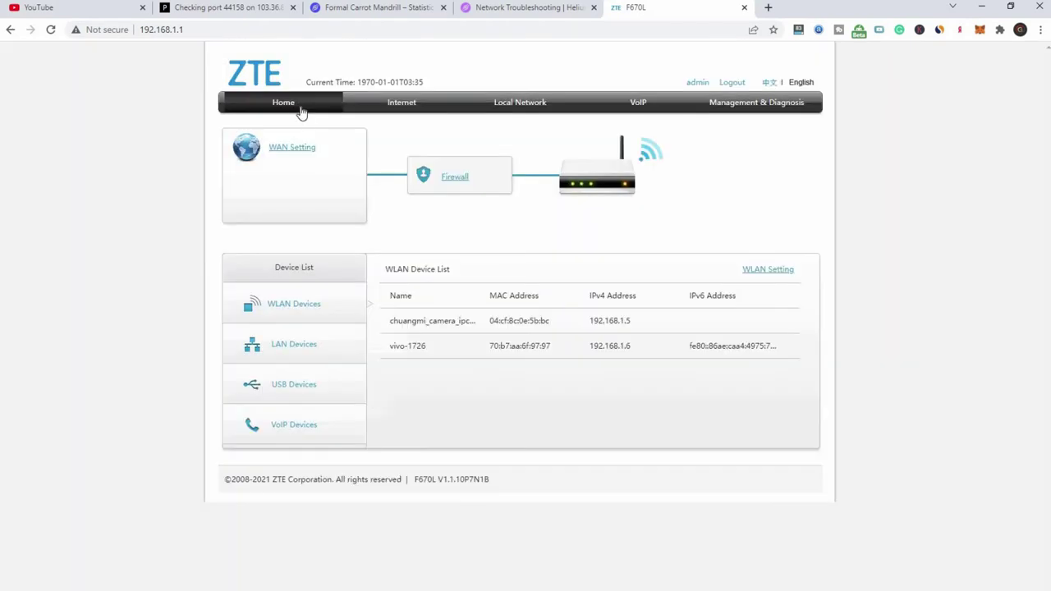
pyautogui.click(294, 153)
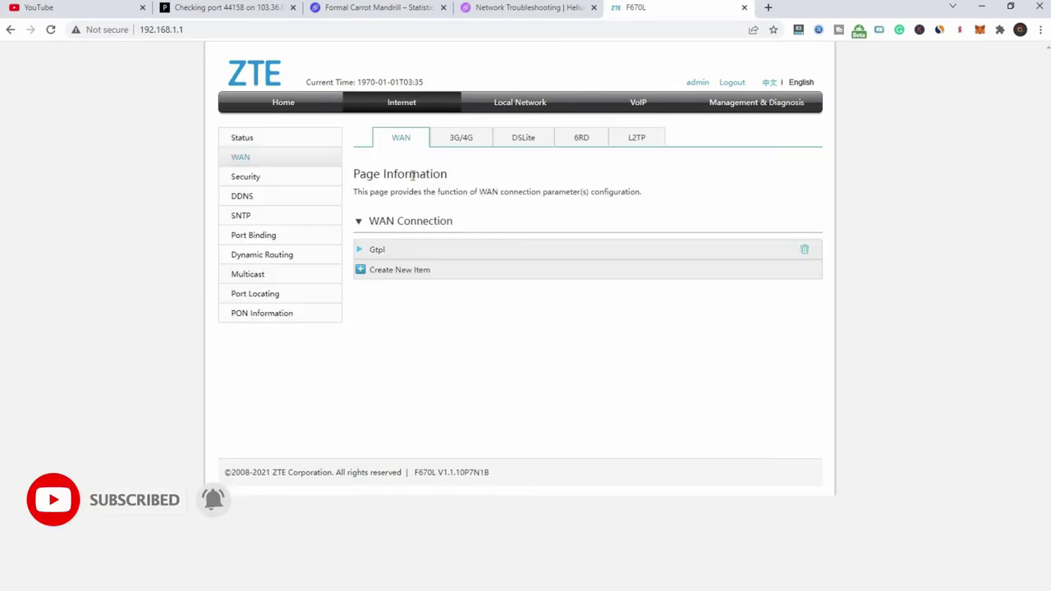
pyautogui.click(251, 178)
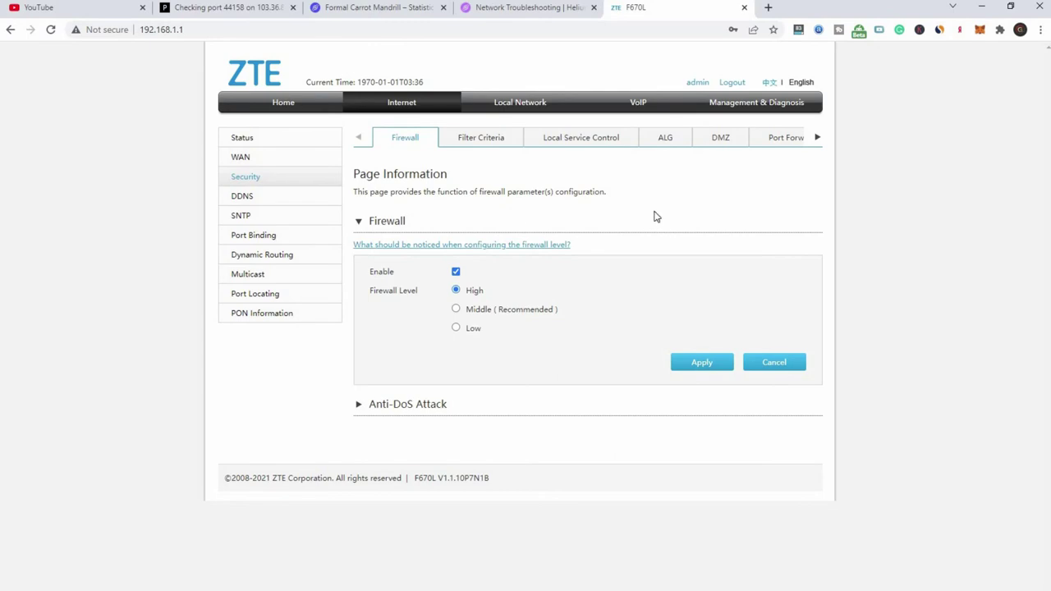
pyautogui.click(723, 140)
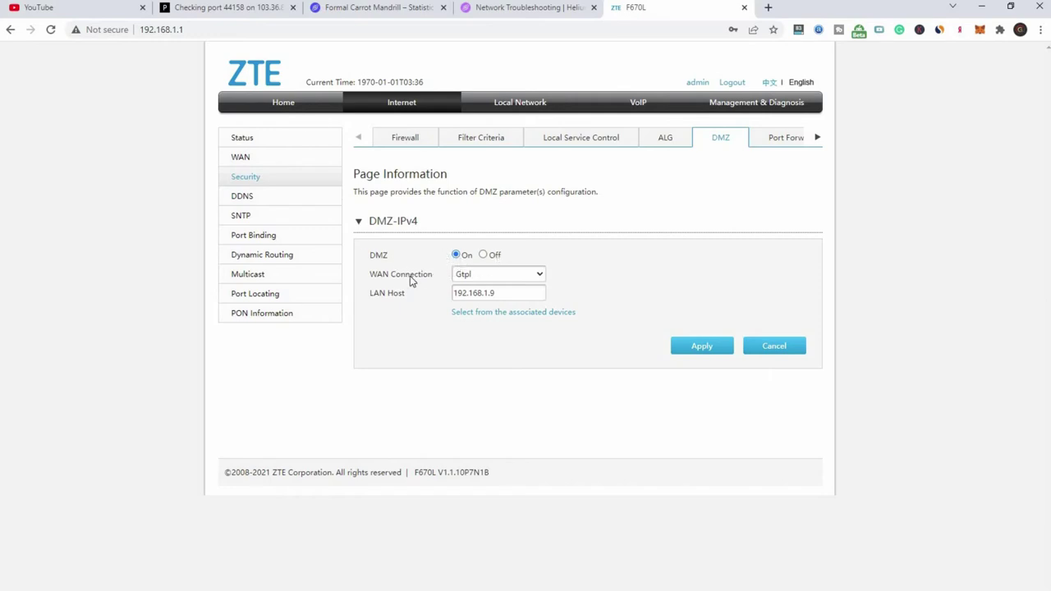
pyautogui.click(482, 274)
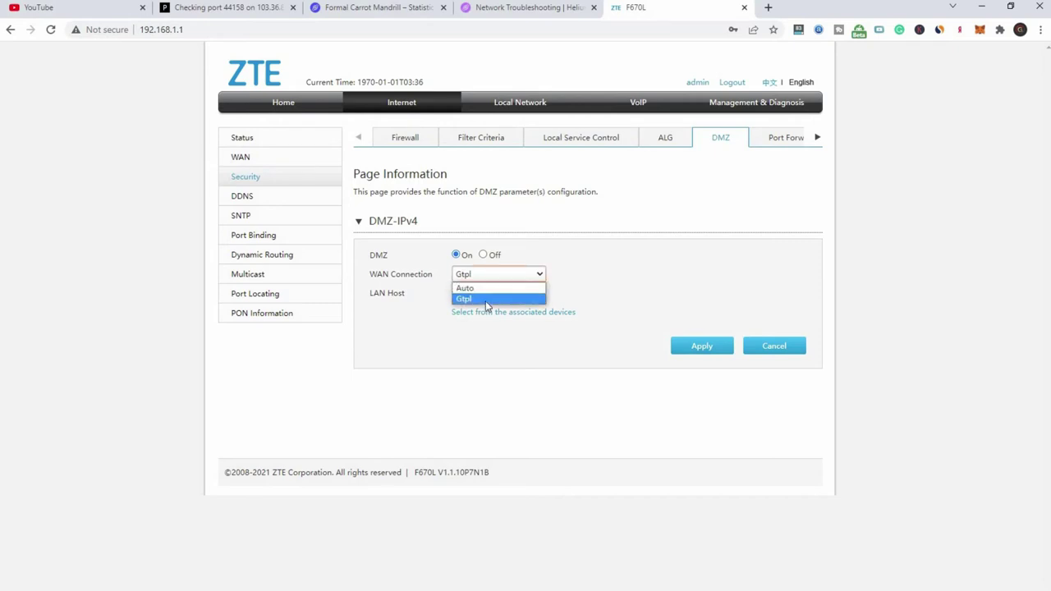
pyautogui.click(485, 299)
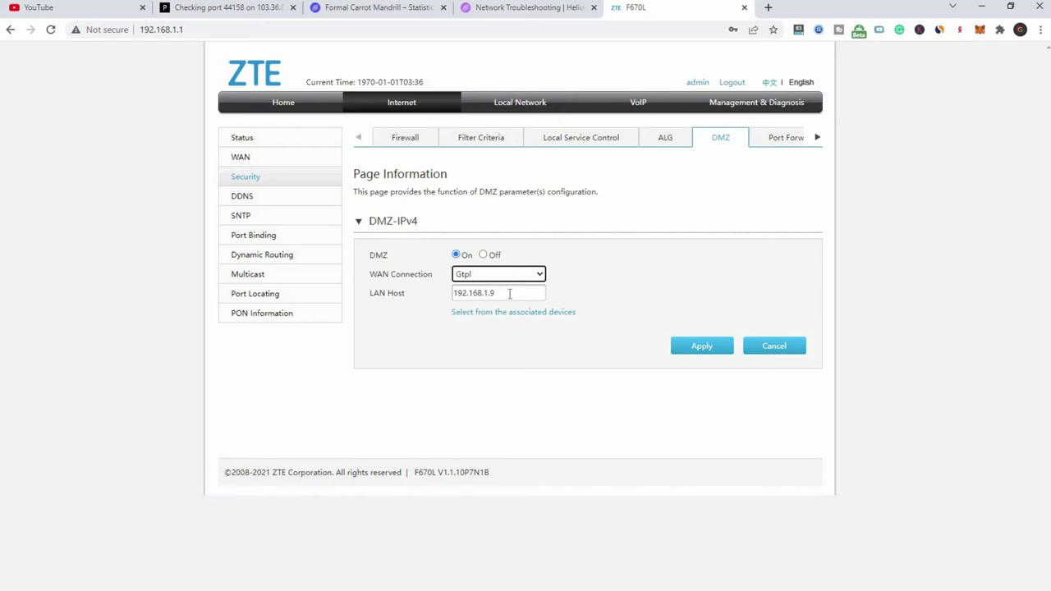
pyautogui.moveTo(509, 294); pyautogui.dragTo(445, 351)
pyautogui.click(447, 353)
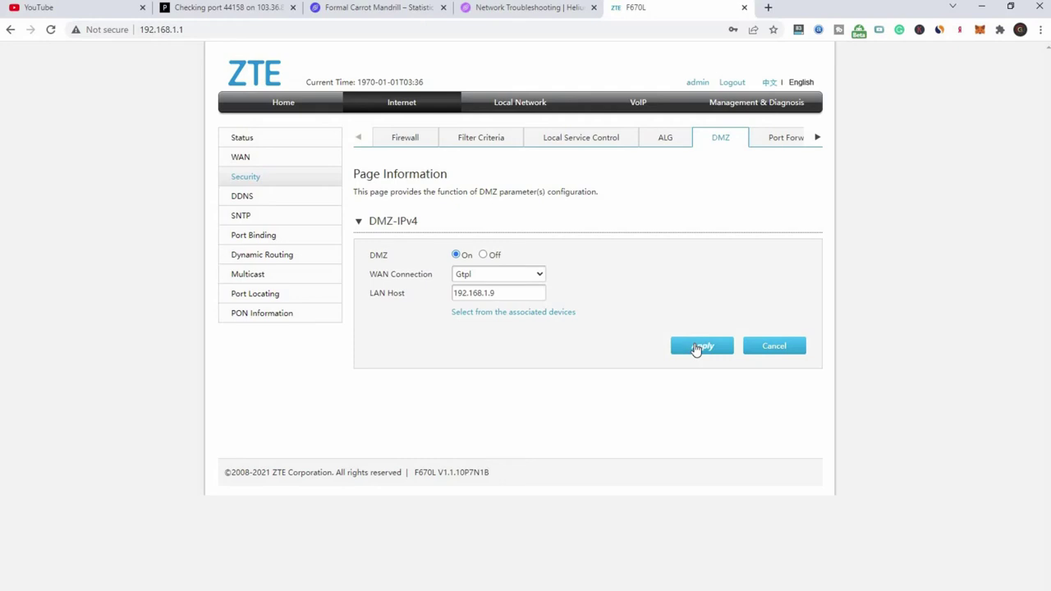
# Open the Helium port forwarding rule and review its name, protocol, WAN connection, host addresses and ports.
pyautogui.click(786, 140)
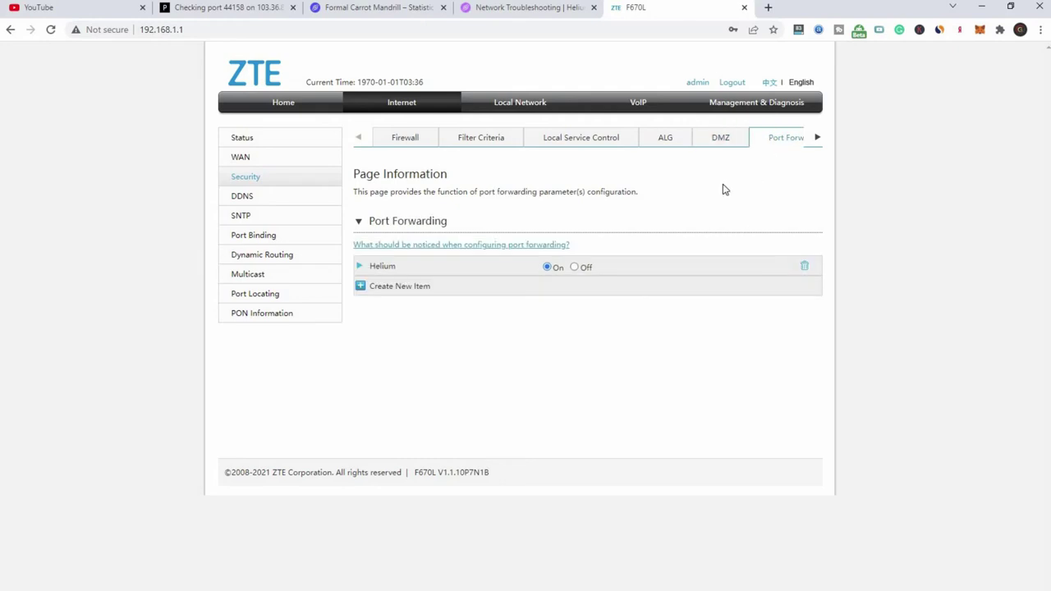
pyautogui.click(383, 266)
pyautogui.click(570, 294)
pyautogui.hotkey('ctrl', 'a')
pyautogui.click(657, 318)
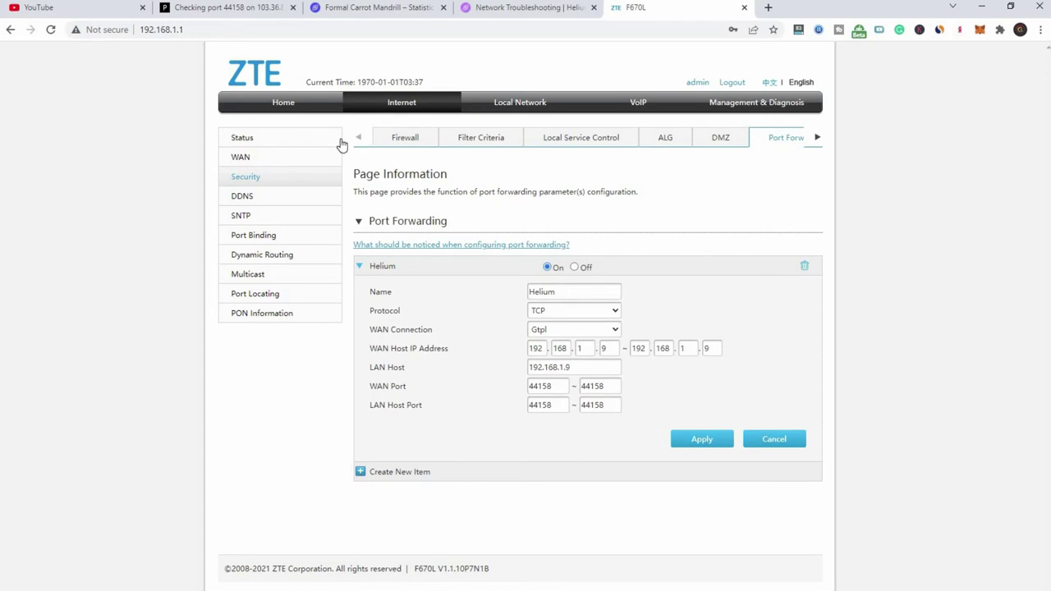
# Return to the Local Network LAN settings and review host a355651's allocated DHCP address and the Helium DHCP binding.
pyautogui.click(520, 101)
pyautogui.click(246, 178)
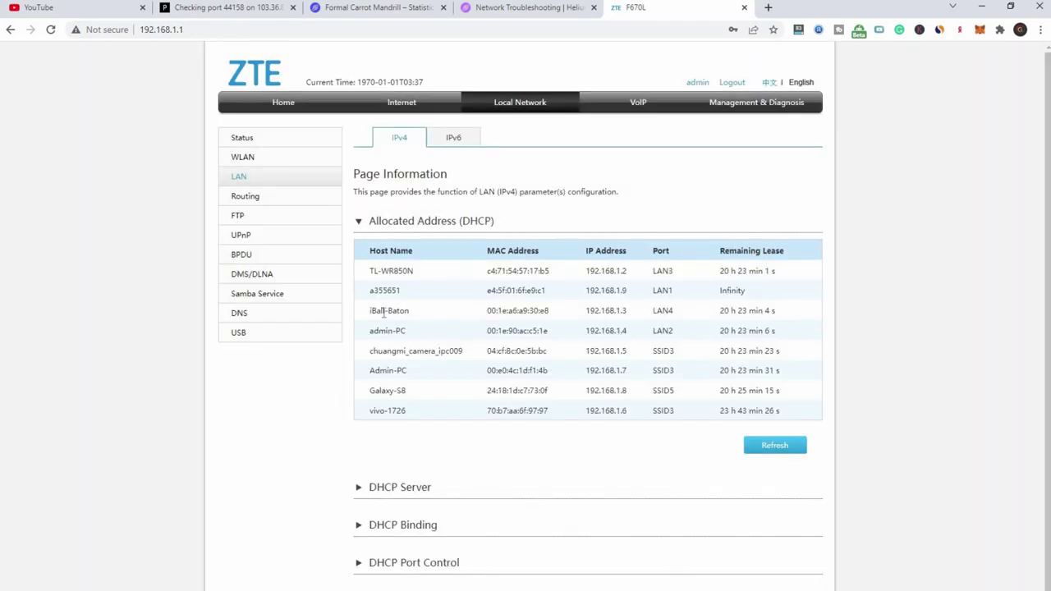
pyautogui.moveTo(369, 291); pyautogui.dragTo(670, 291)
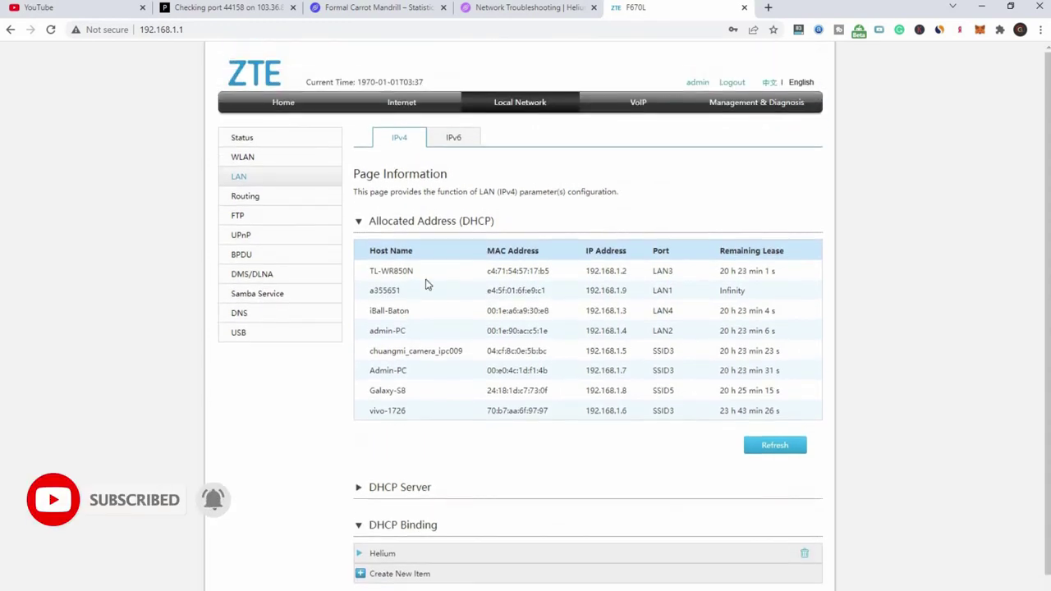
# Go from the router's WAN settings to Internet security and review the DMZ settings and the Helium port forwarding rule.
pyautogui.click(287, 102)
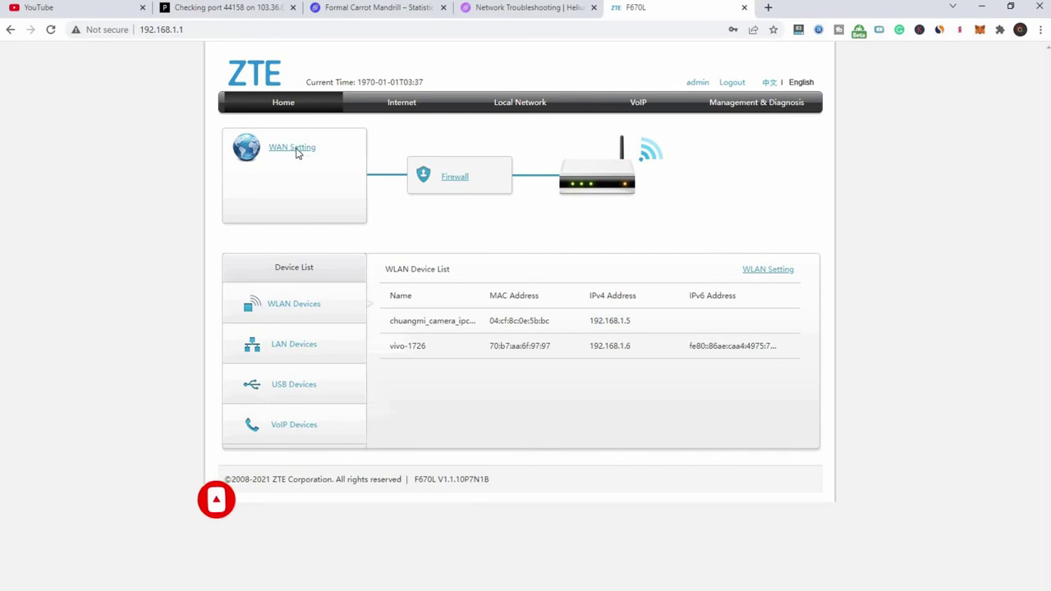
pyautogui.click(294, 149)
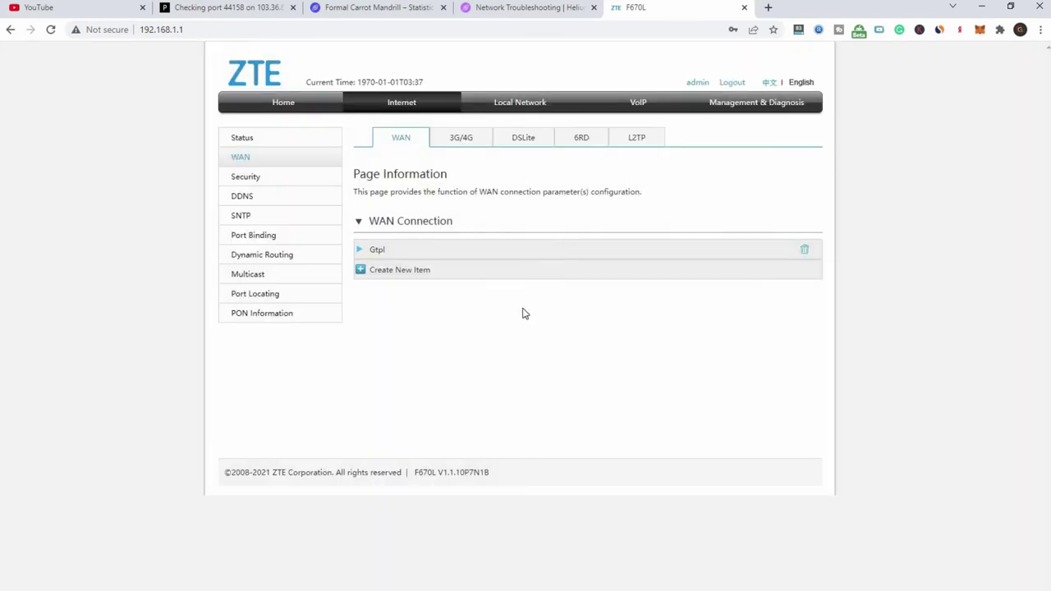
pyautogui.click(244, 179)
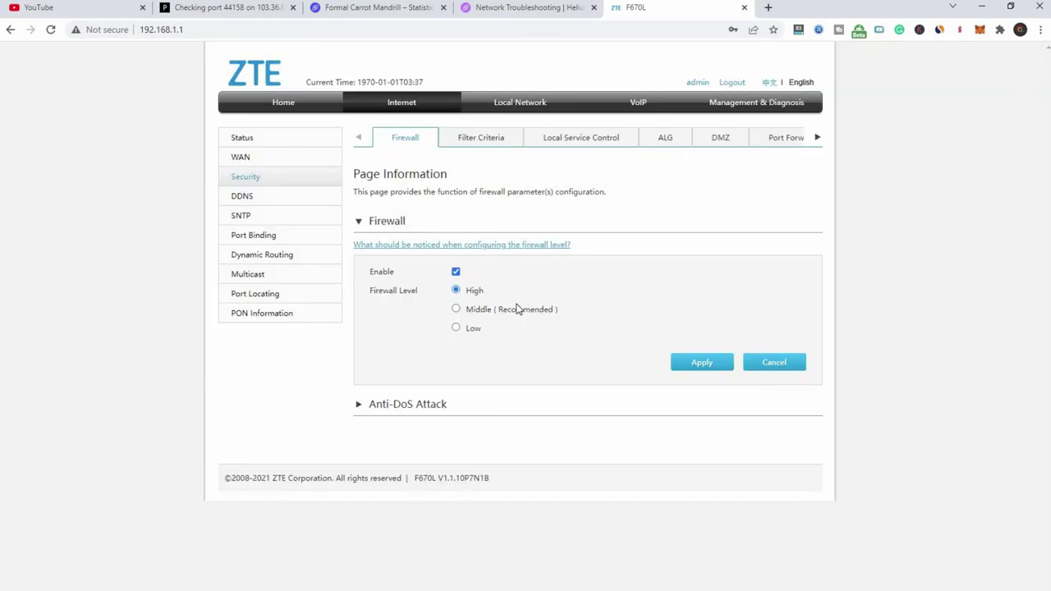
pyautogui.click(723, 140)
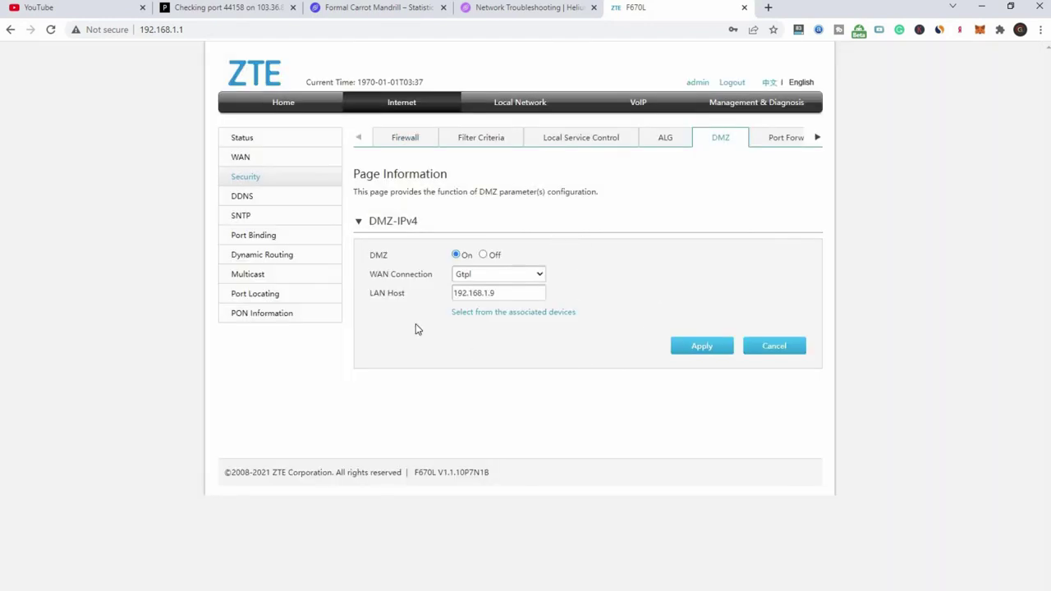
pyautogui.click(777, 139)
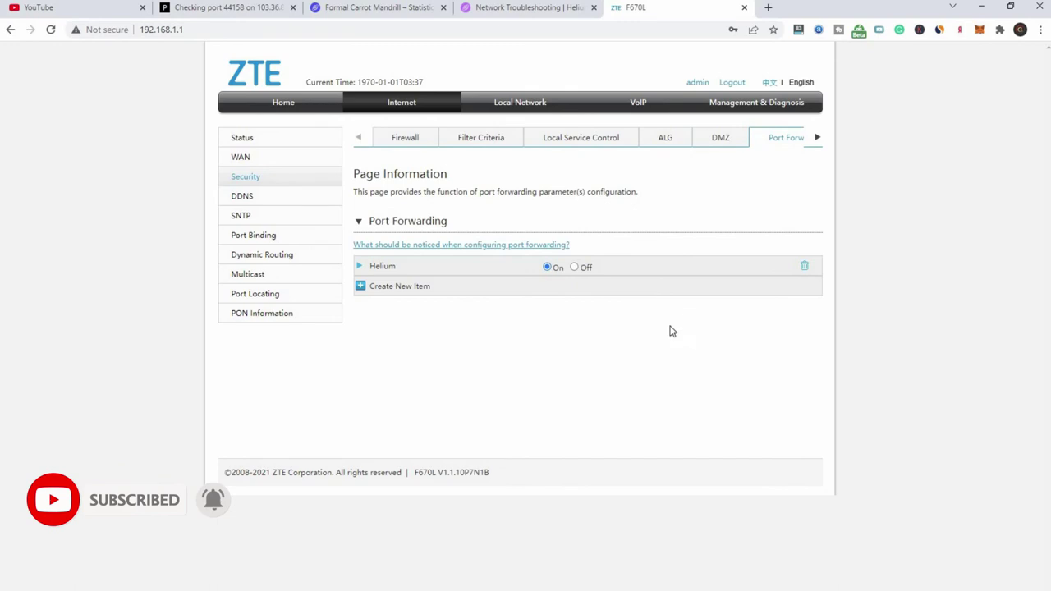
pyautogui.click(383, 267)
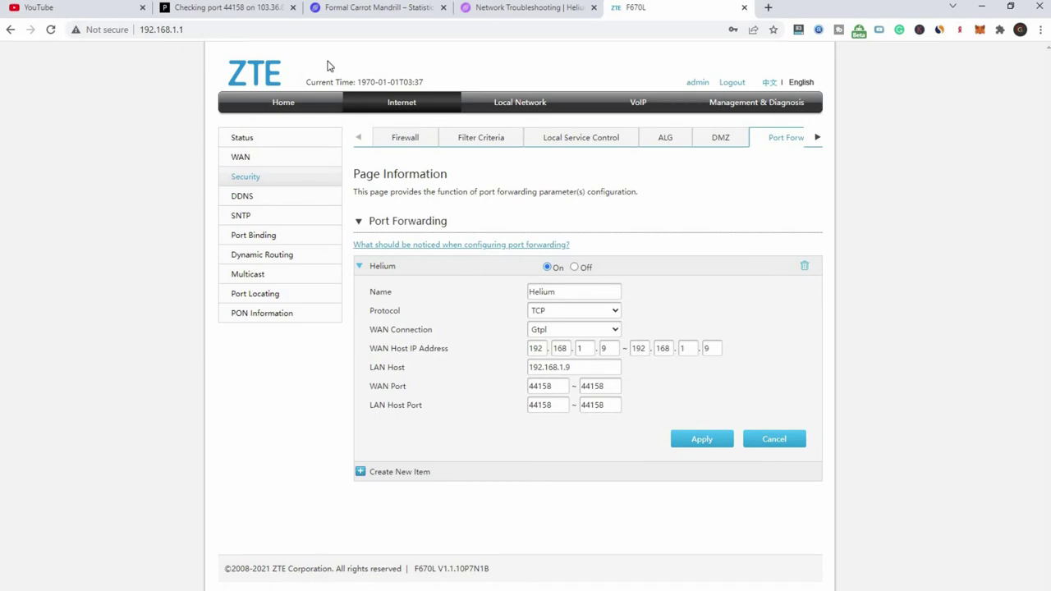
# Switch to Port Checker and examine the checked port number 44158 and its result.
pyautogui.click(229, 7)
pyautogui.moveTo(303, 308); pyautogui.dragTo(172, 313)
pyautogui.click(171, 312)
pyautogui.doubleClick(480, 400)
pyautogui.click(481, 399)
# Examine Formal Carrot Mandrill's relay notice and map in Helium Explorer, and view the Helium Network Troubleshooting page.
pyautogui.click(377, 8)
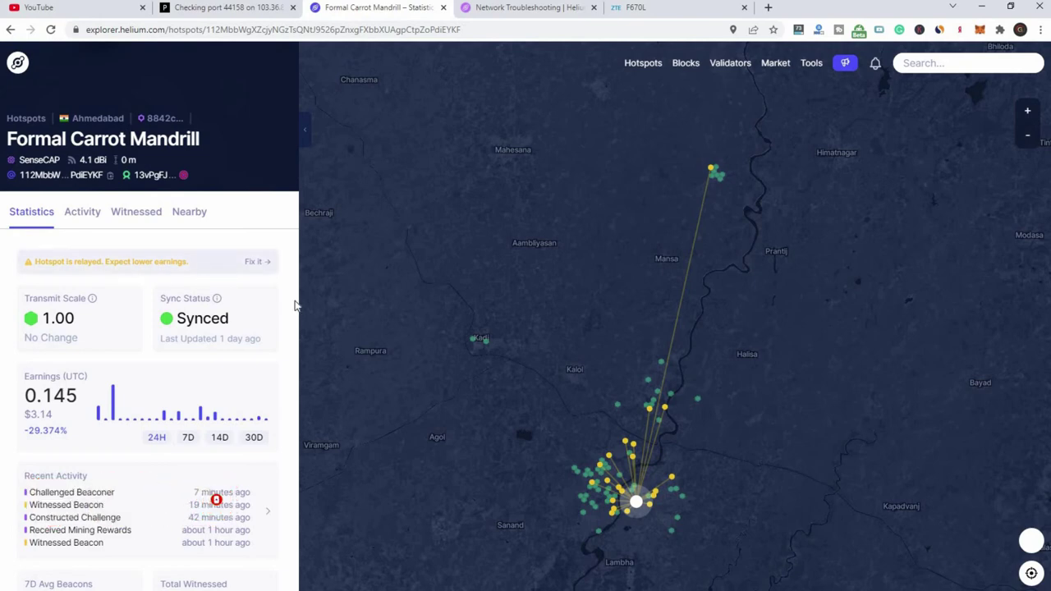
pyautogui.scroll(3, 542, 413)
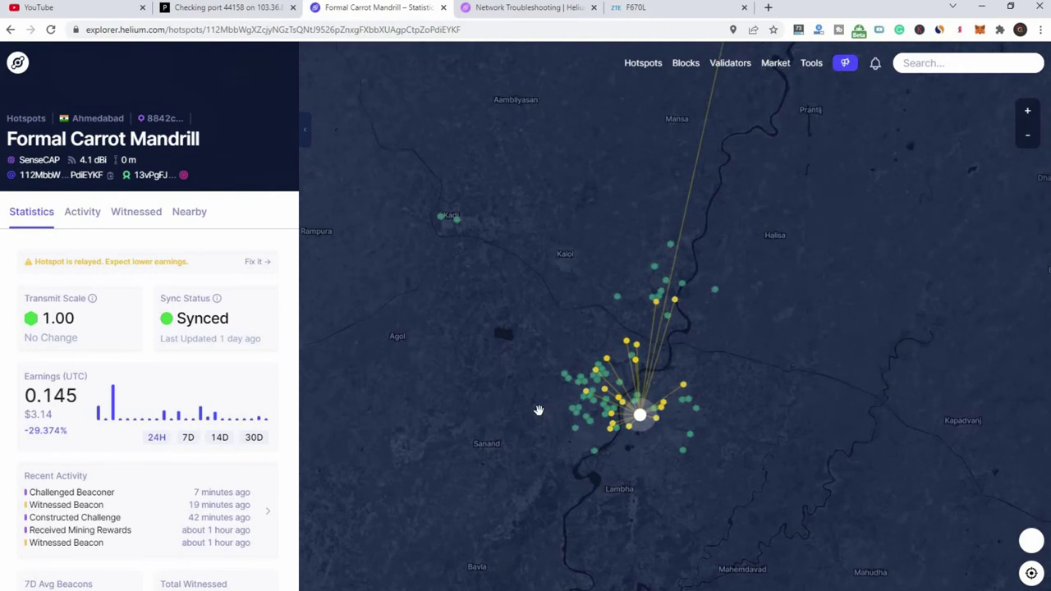
pyautogui.click(529, 7)
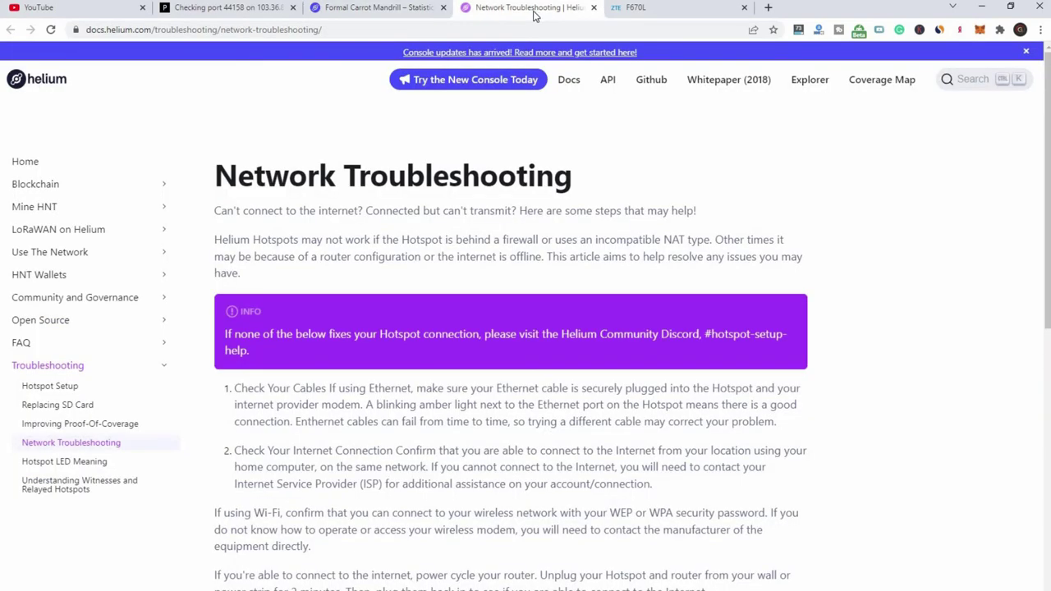
# Open sensecapmx.com in a new browser tab and bring up the SenseCAP Hotspot Dashboard.
pyautogui.click(768, 8)
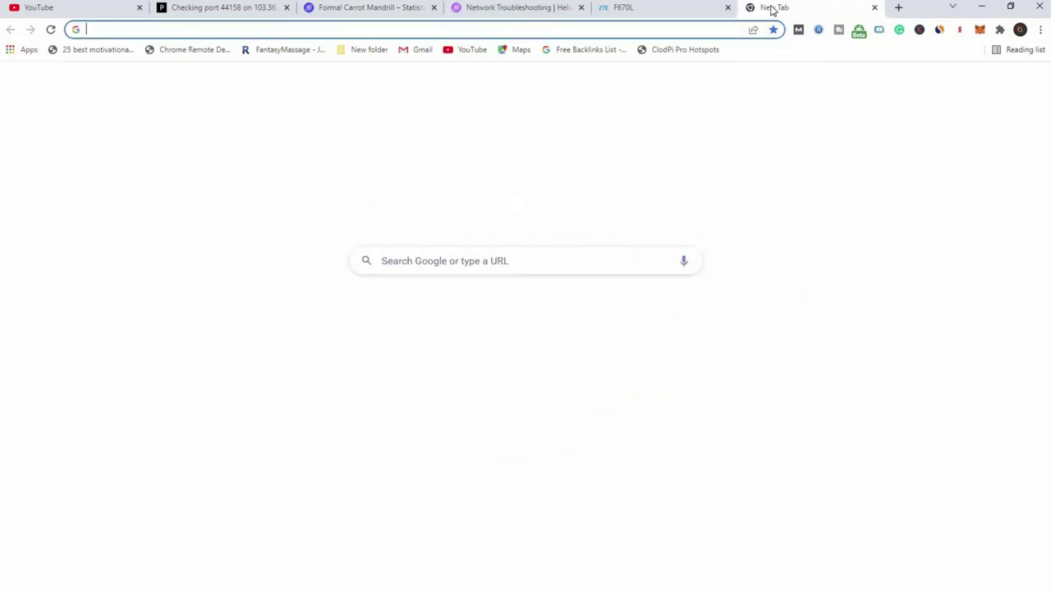
pyautogui.write('sen')
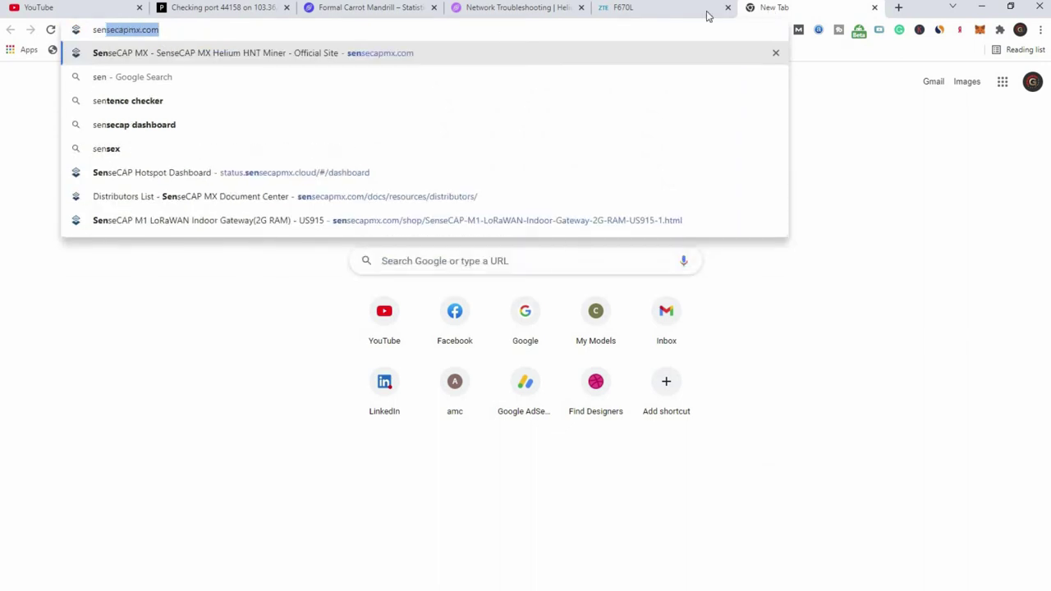
pyautogui.click(171, 54)
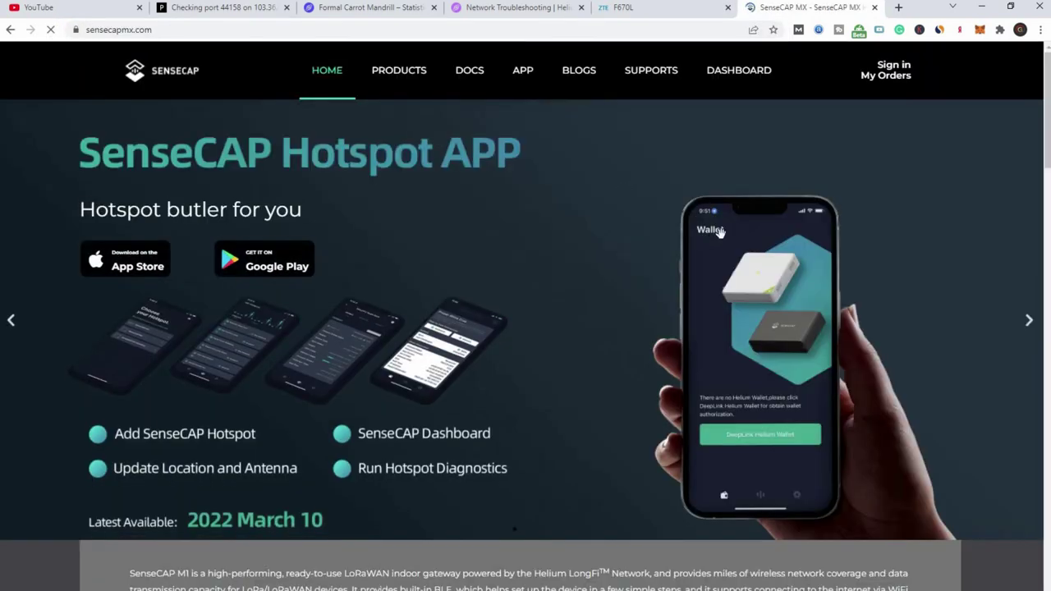
pyautogui.click(750, 73)
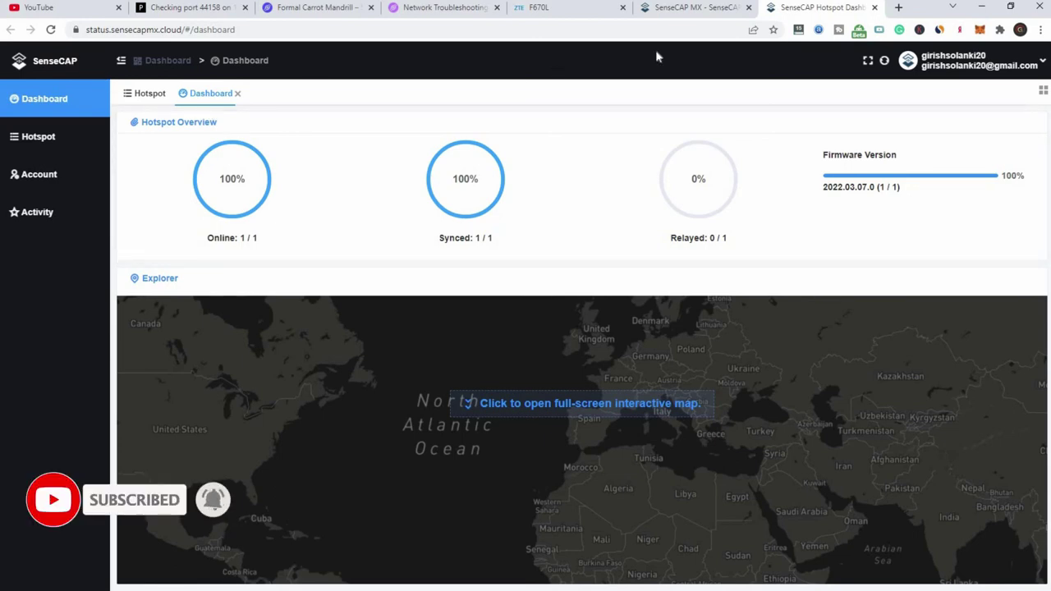
pyautogui.click(665, 7)
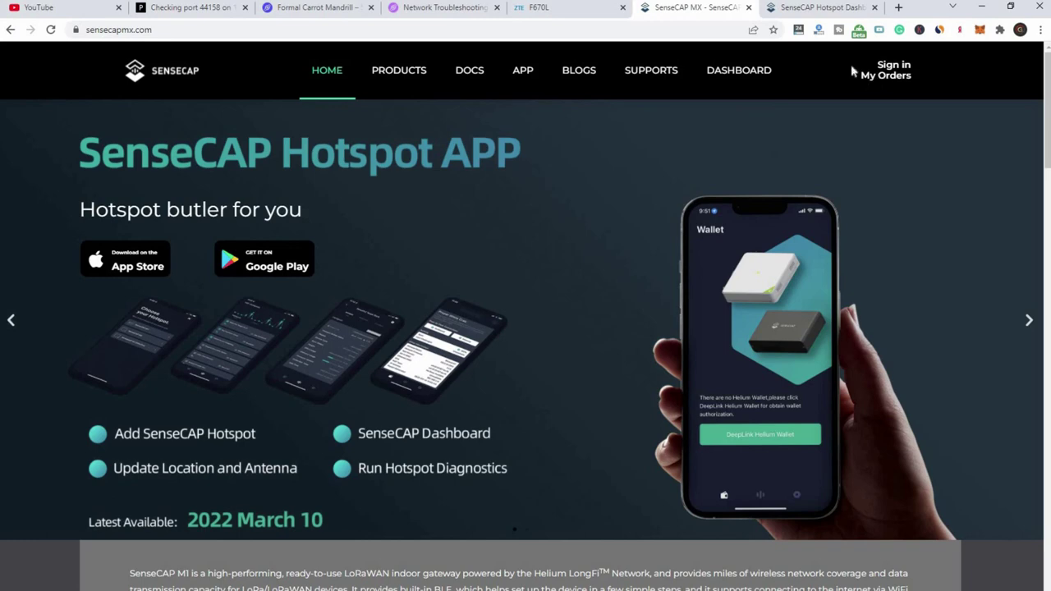
pyautogui.click(815, 7)
# Open the SenseCAP hotspot list and examine the hotspot's Relayed status alongside its sync and Listen IP details.
pyautogui.click(43, 137)
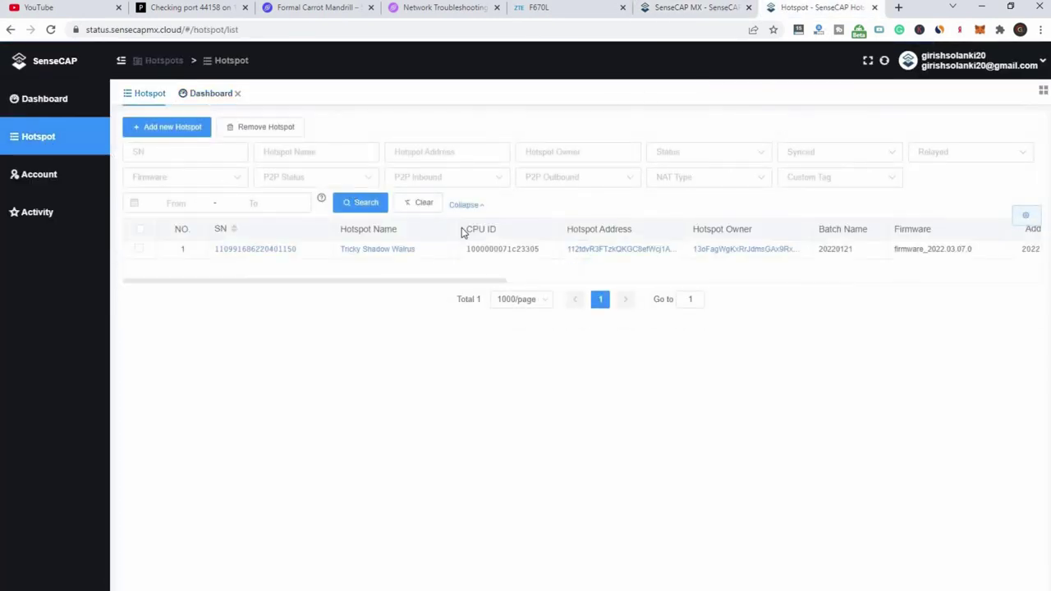
pyautogui.moveTo(465, 281); pyautogui.dragTo(720, 280)
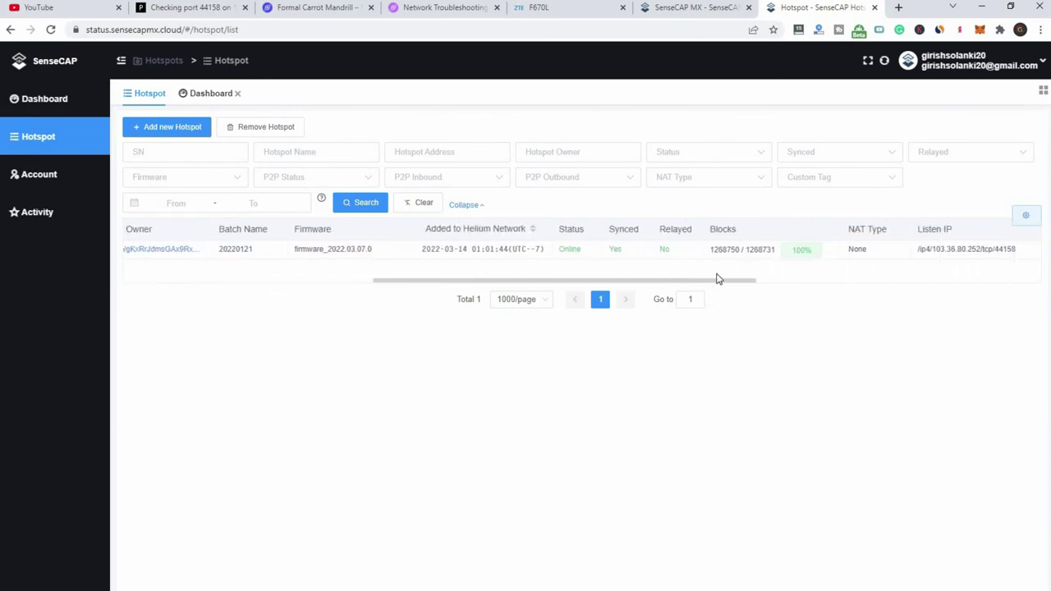
pyautogui.doubleClick(660, 249)
pyautogui.click(701, 275)
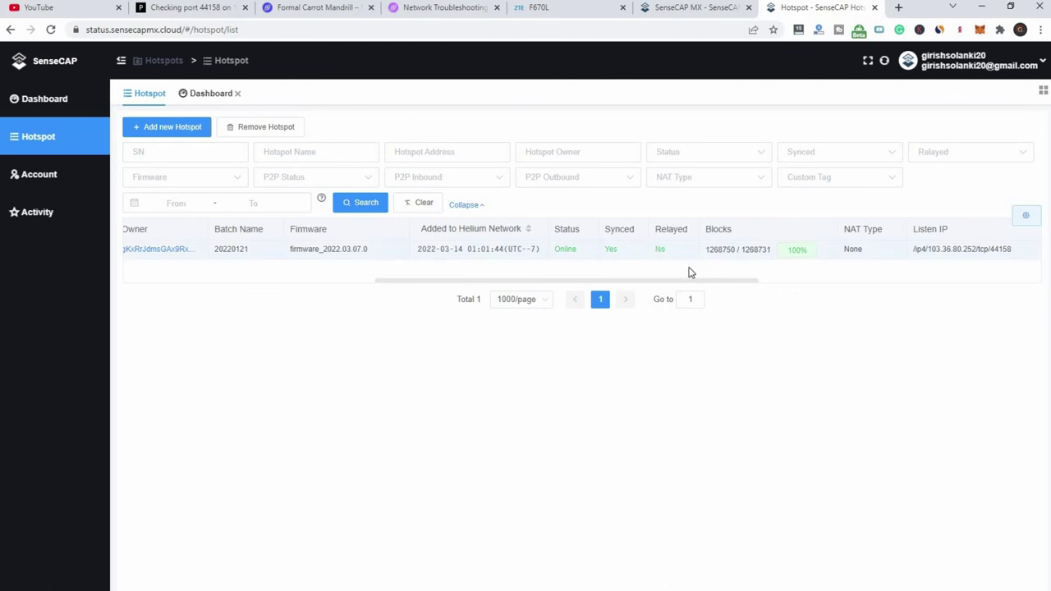
pyautogui.doubleClick(659, 249)
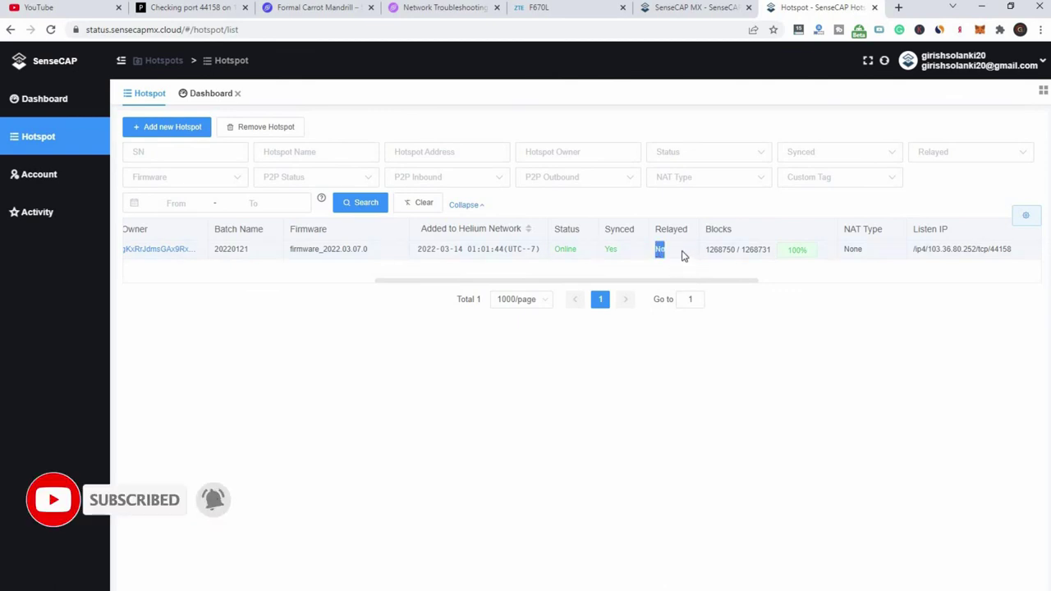
pyautogui.click(680, 251)
# Compare the Port Checker result and Helium Explorer's relay notice with the Relayed status in the SenseCAP hotspot list.
pyautogui.click(215, 7)
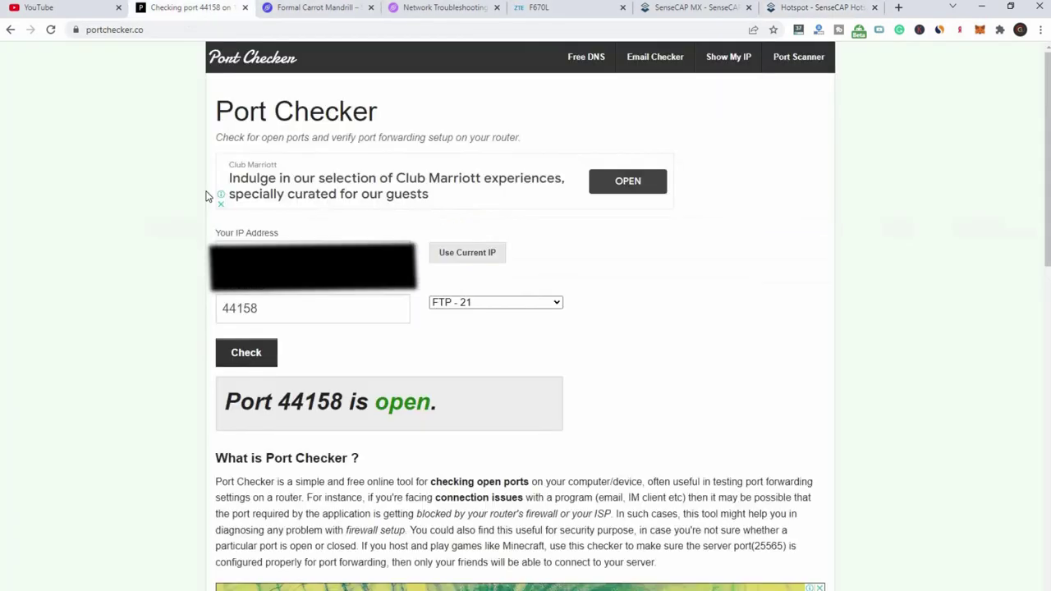
pyautogui.click(810, 7)
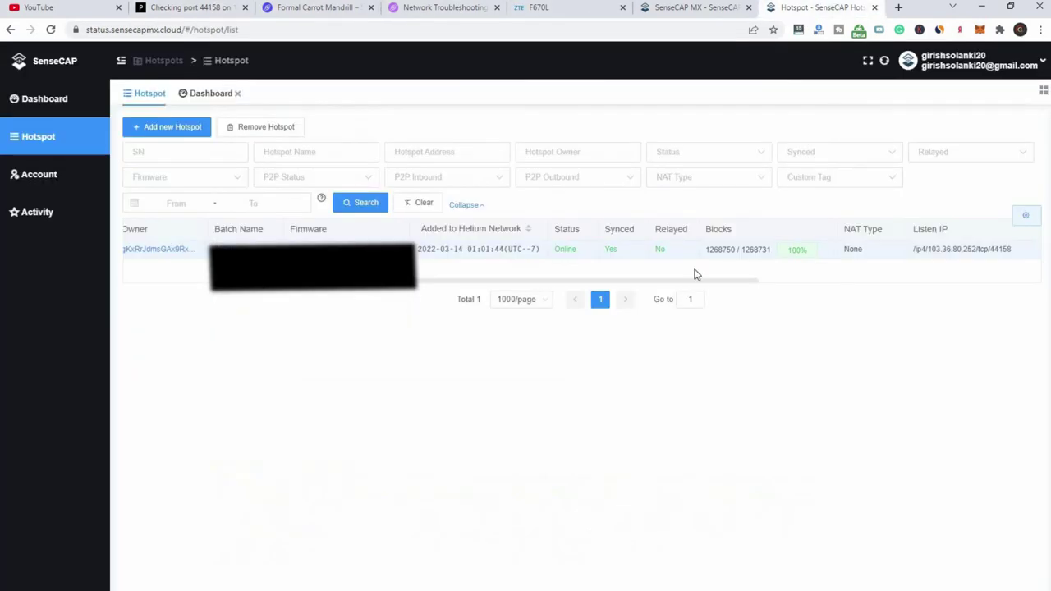
pyautogui.moveTo(651, 255); pyautogui.dragTo(690, 260)
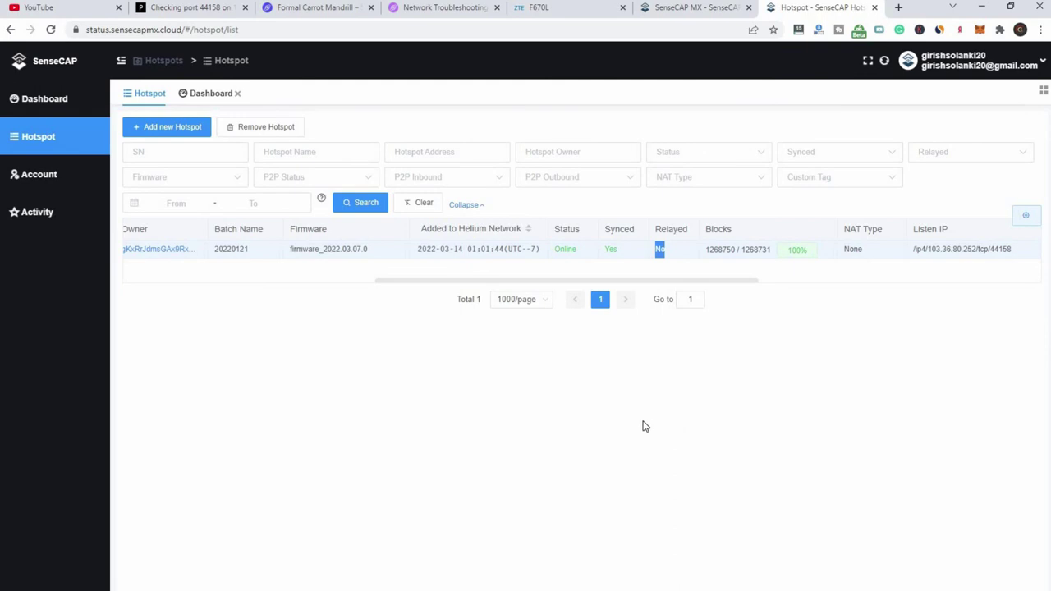
pyautogui.click(306, 8)
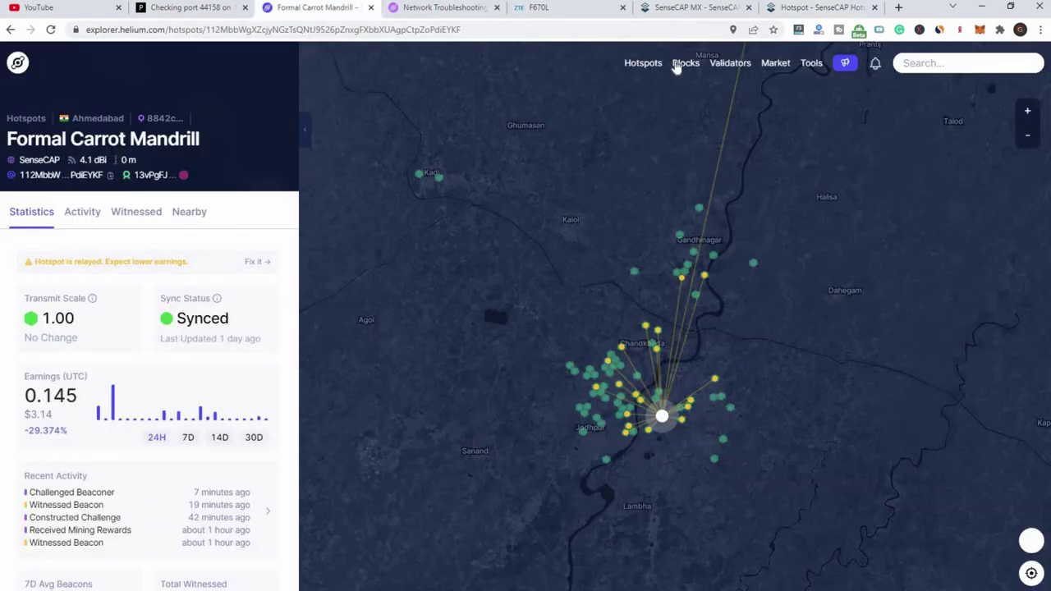
pyautogui.click(805, 7)
pyautogui.click(749, 368)
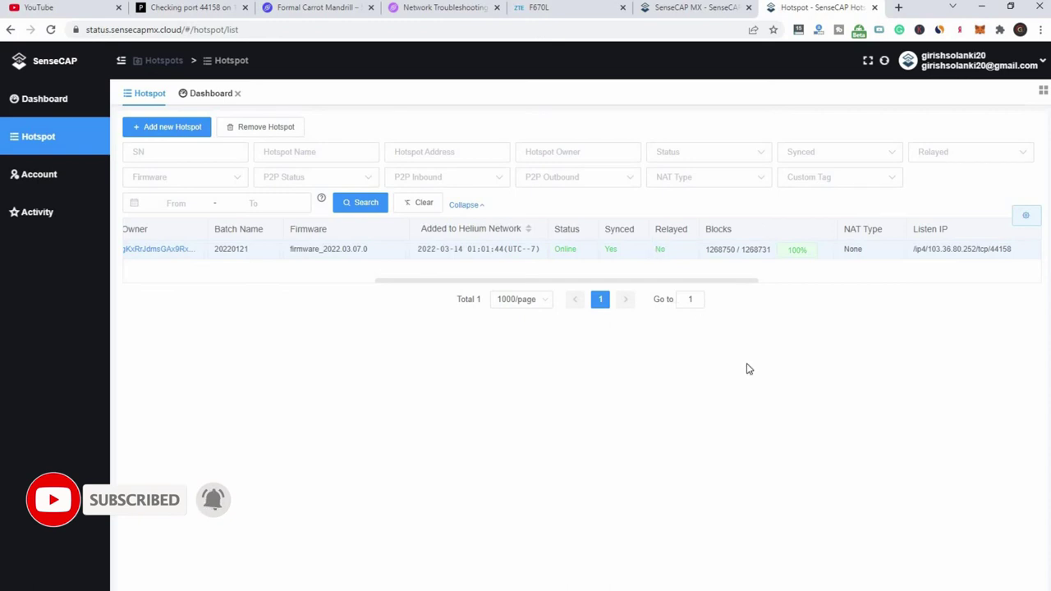